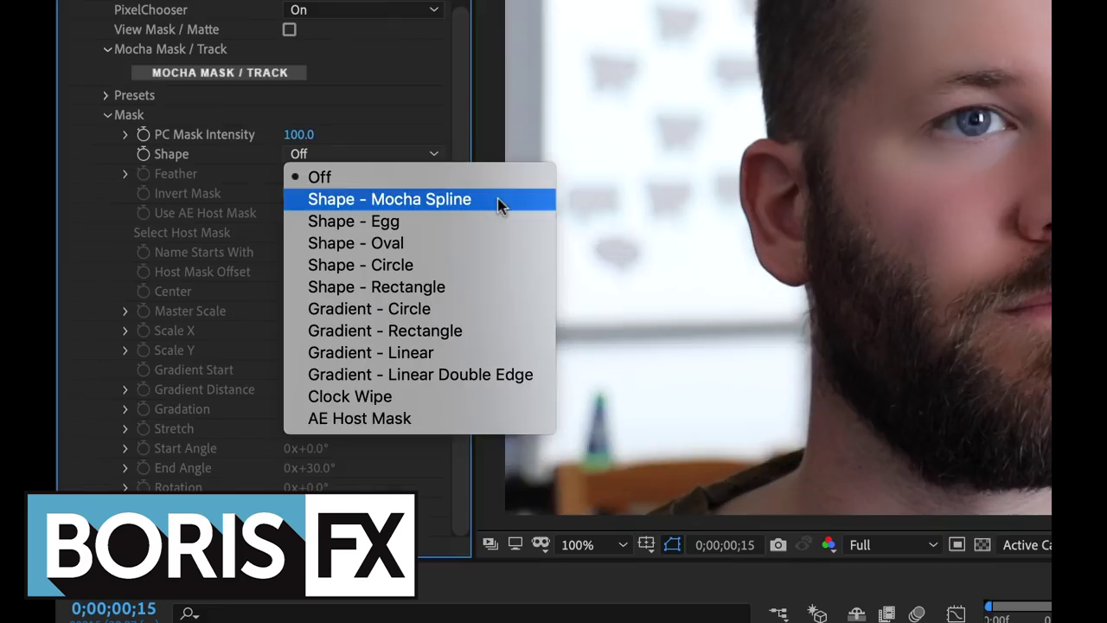
Search Effects & Presets for 'beauty' and drag BCC Beauty Studio onto the face layer
left_click(502, 205)
left_click(172, 154)
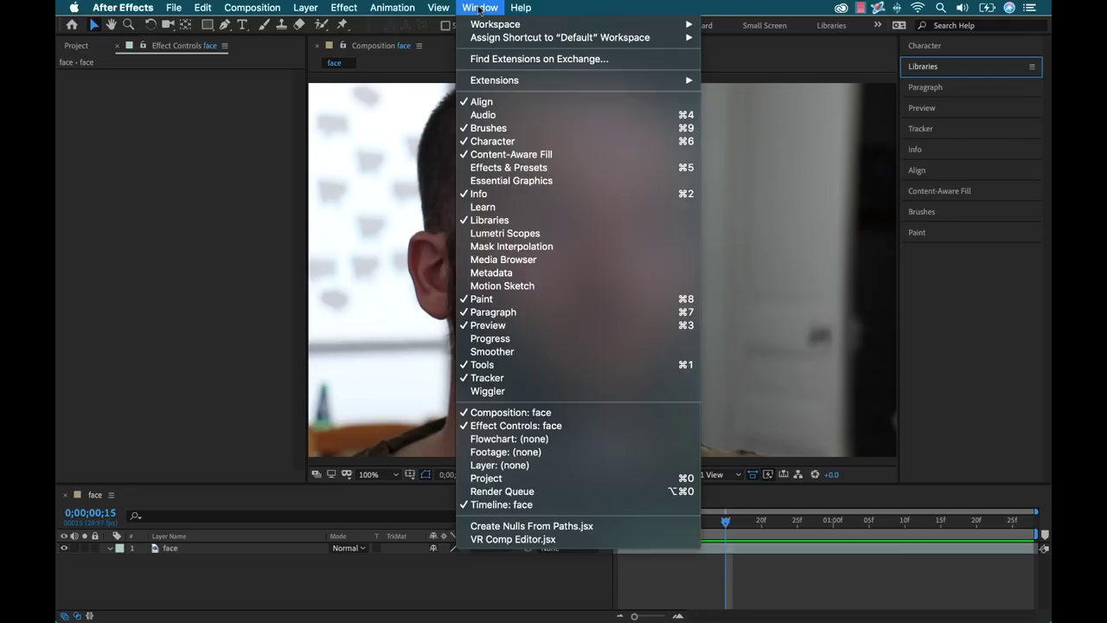
left_click(528, 168)
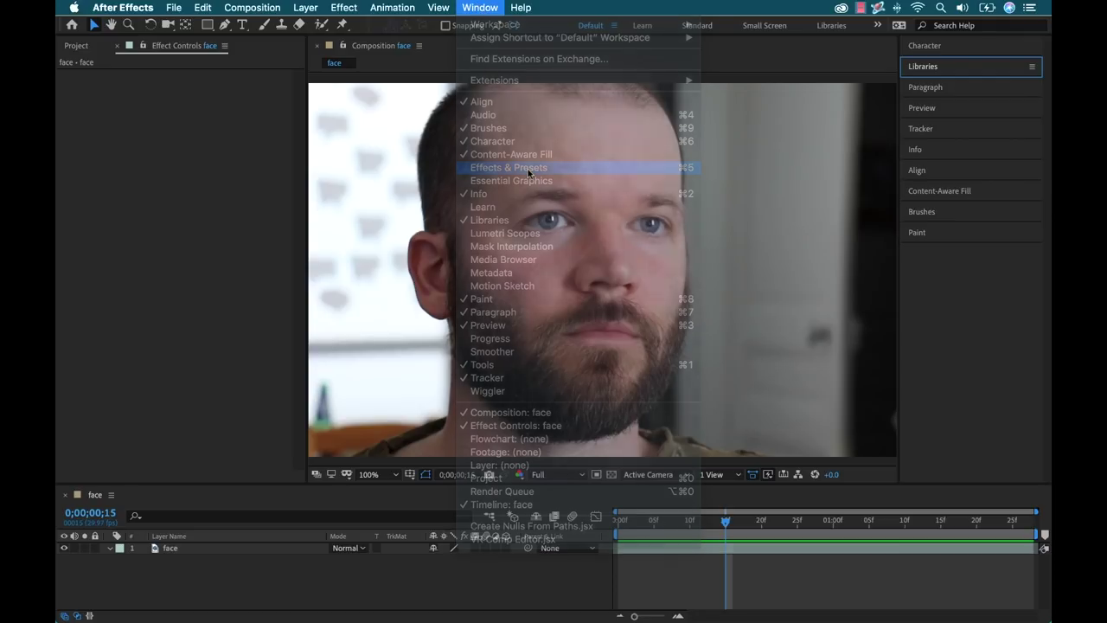
left_click(975, 272)
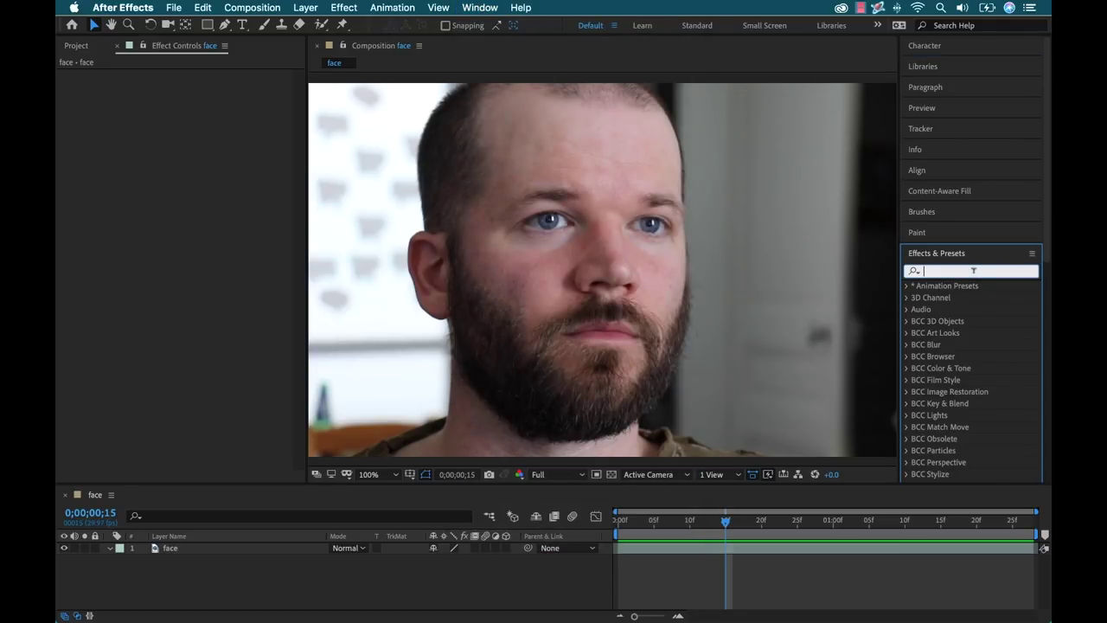
type("beauty")
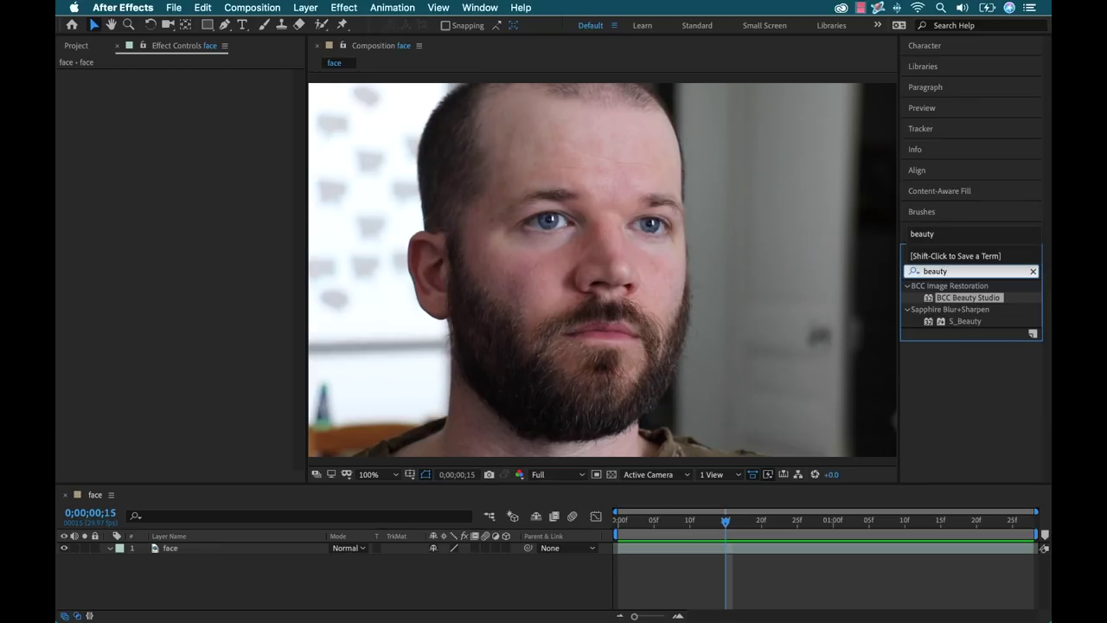
left_click_drag(960, 298, 173, 554)
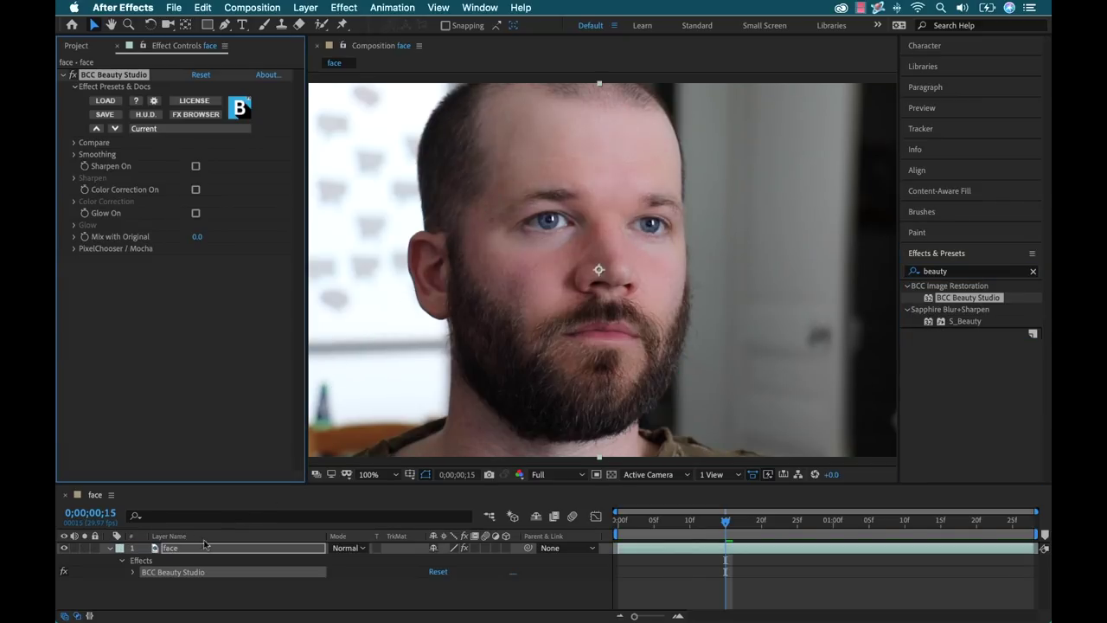
Set BCC Beauty Studio's Compare Mode to Side By Side and pan the viewer to frame the face
left_click(440, 603)
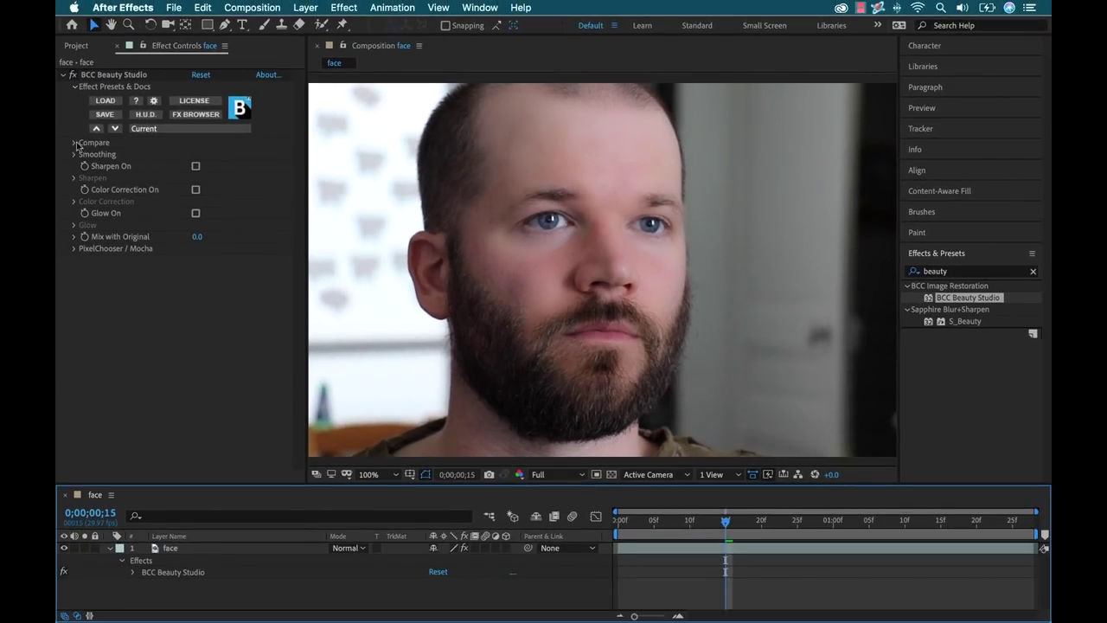
left_click(75, 143)
left_click(215, 156)
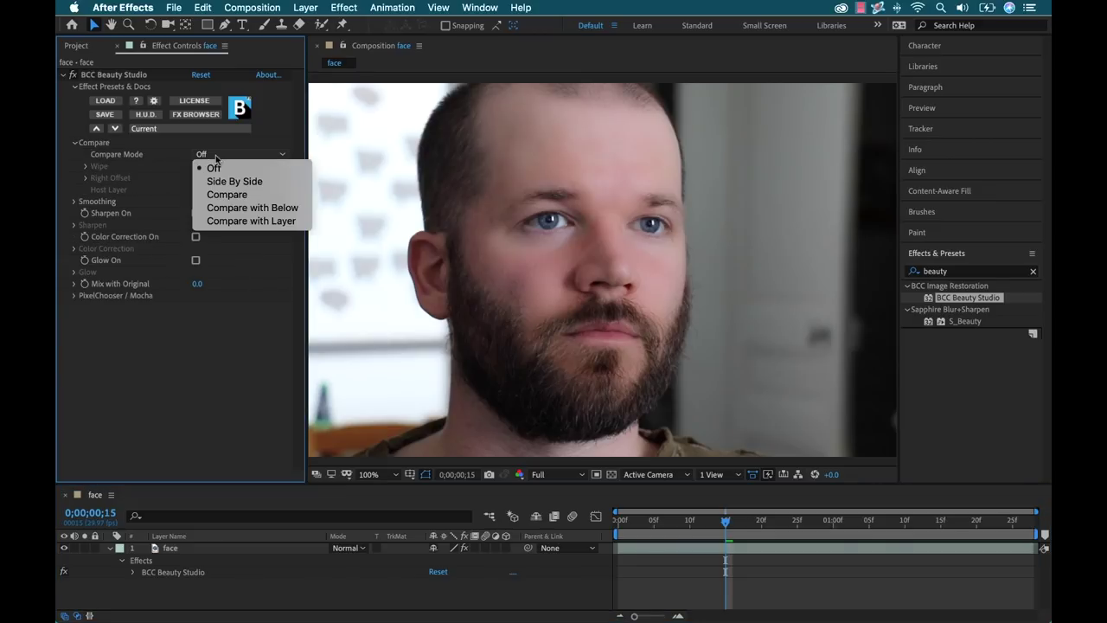
left_click(279, 183)
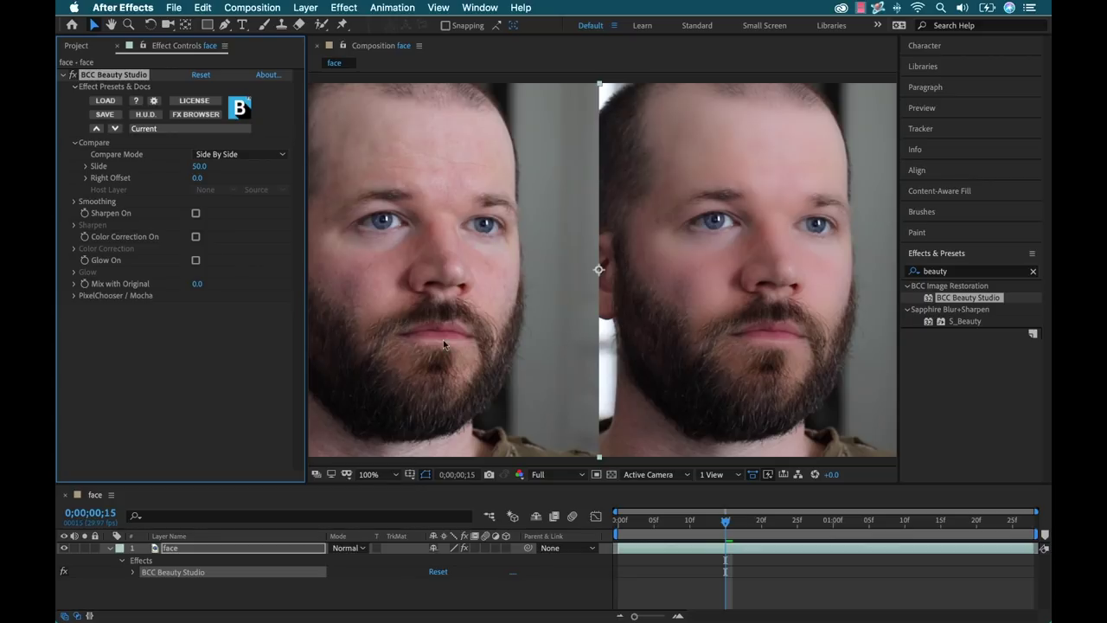
left_click_drag(444, 344, 474, 339)
key("v")
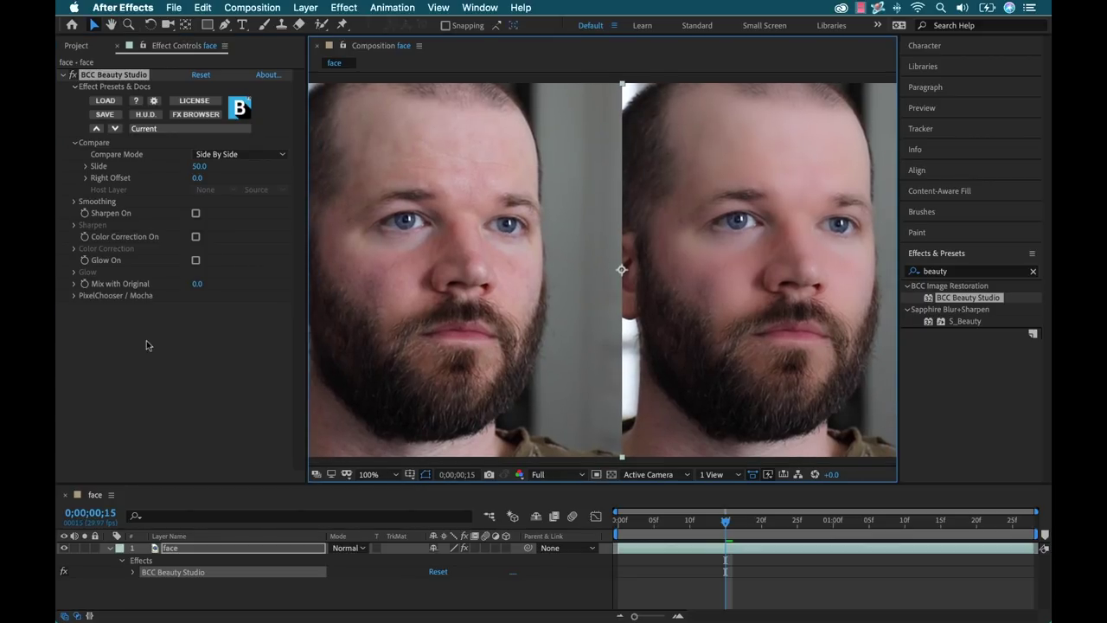
left_click(75, 143)
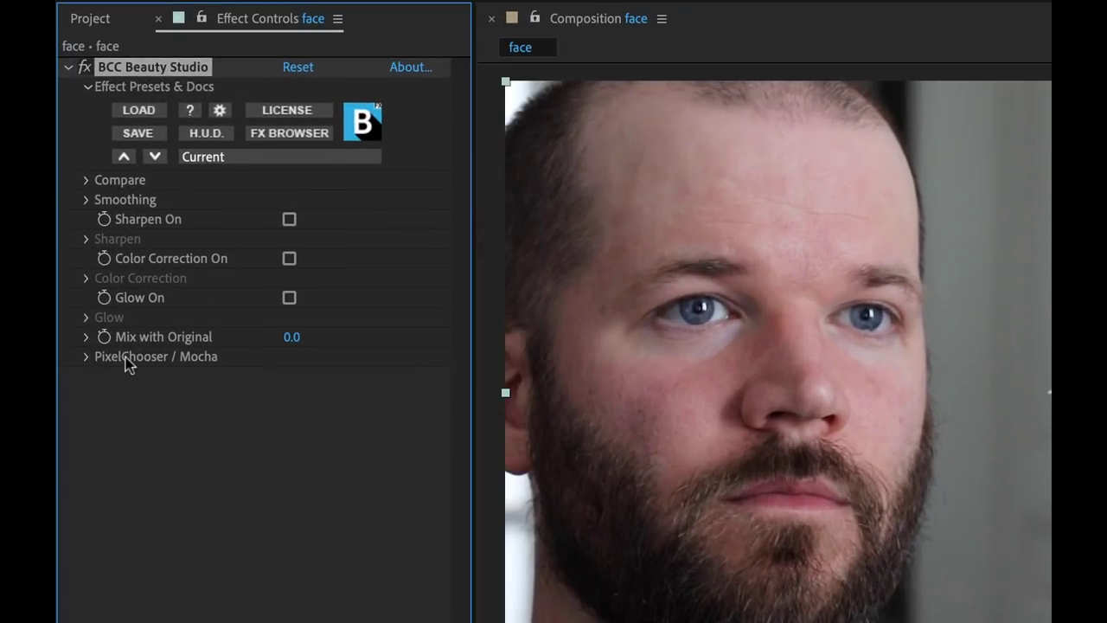
Turn off View Mask / Matte and sample the cheek's skin tone as PixelChooser Color B
left_click(87, 358)
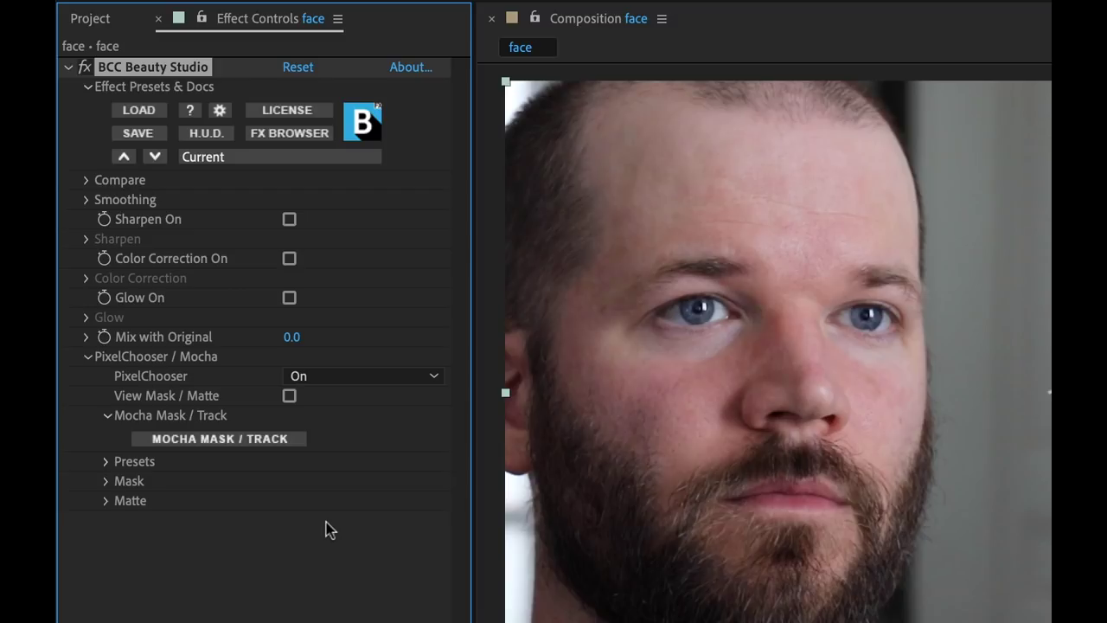
left_click(105, 500)
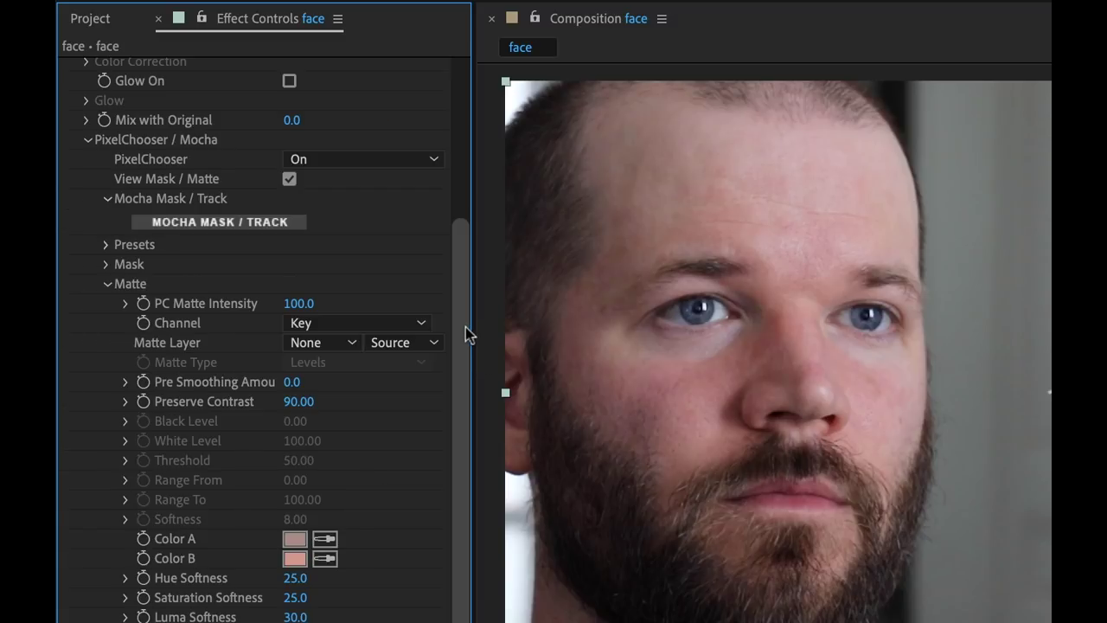
left_click(289, 178)
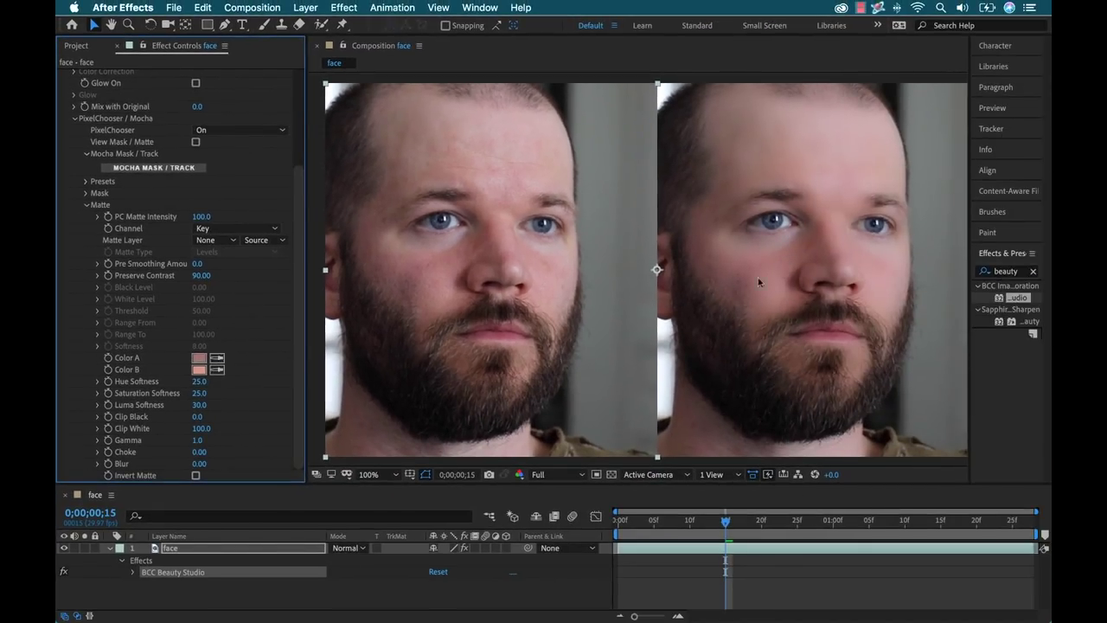
left_click(774, 274)
Show the skin matte full-frame with Compare Mode Off and set Hue Softness to 19
left_click(197, 142)
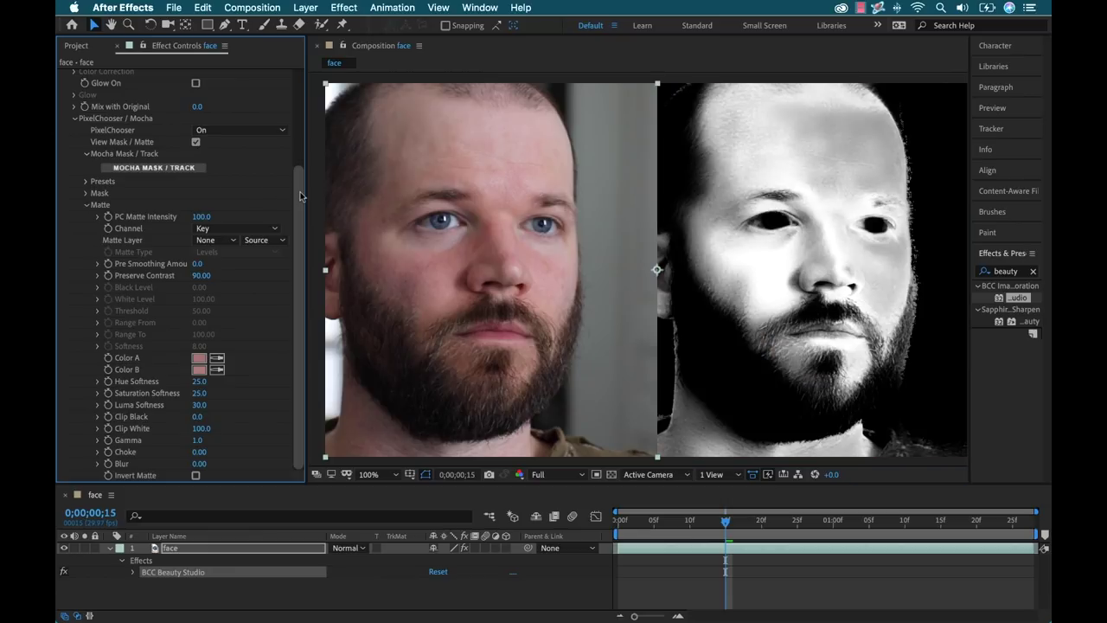
left_click_drag(300, 196, 298, 78)
left_click(77, 146)
left_click(238, 157)
left_click(221, 172)
scroll(294, 366, "down", 5)
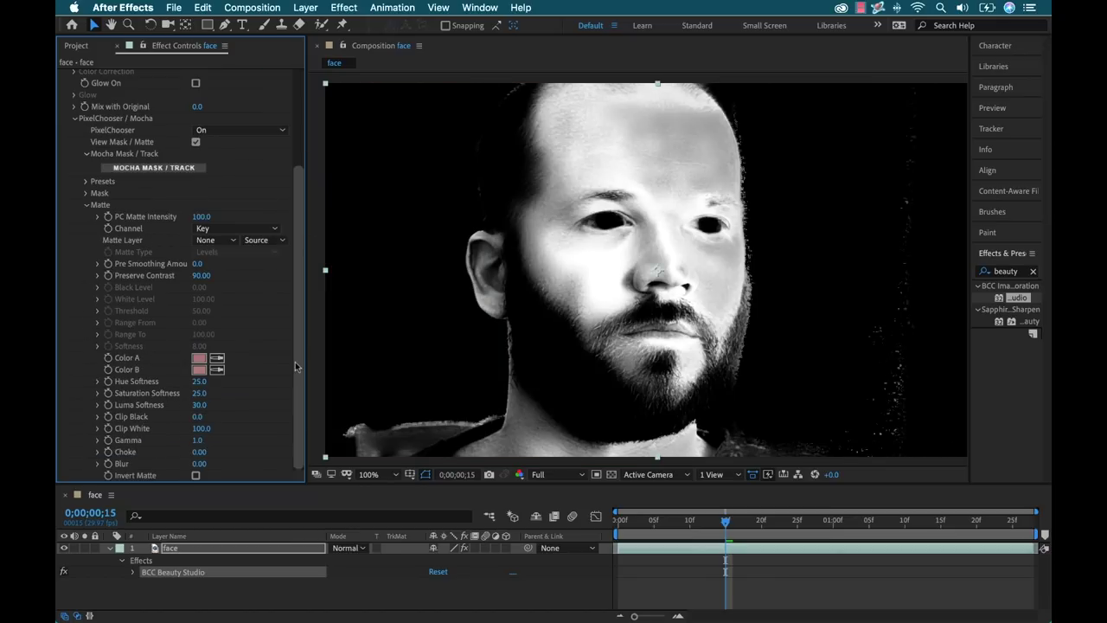
left_click_drag(199, 381, 188, 442)
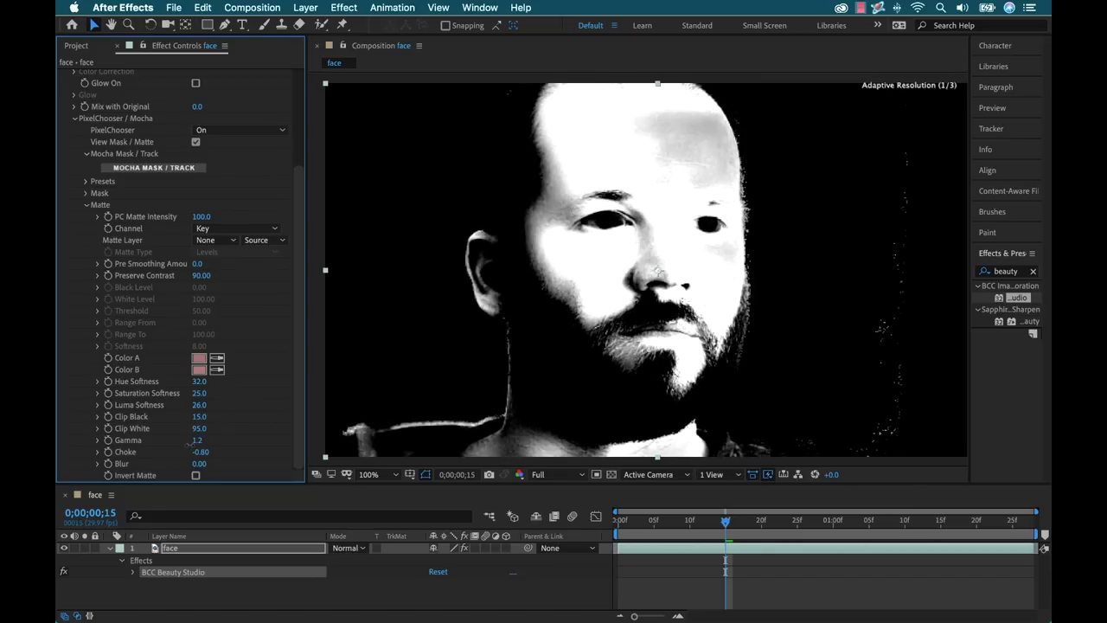
left_click_drag(199, 380, 188, 382)
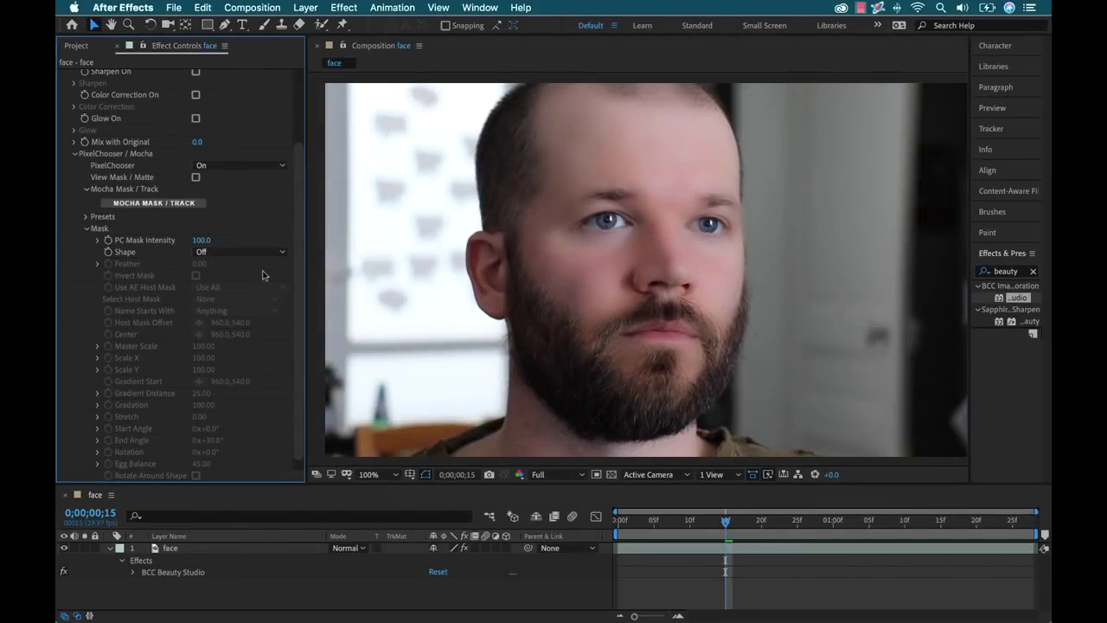
Set the mask Shape to Shape - Mocha Spline and launch Mocha via MOCHA MASK / TRACK
scroll(297, 225, "down", 1)
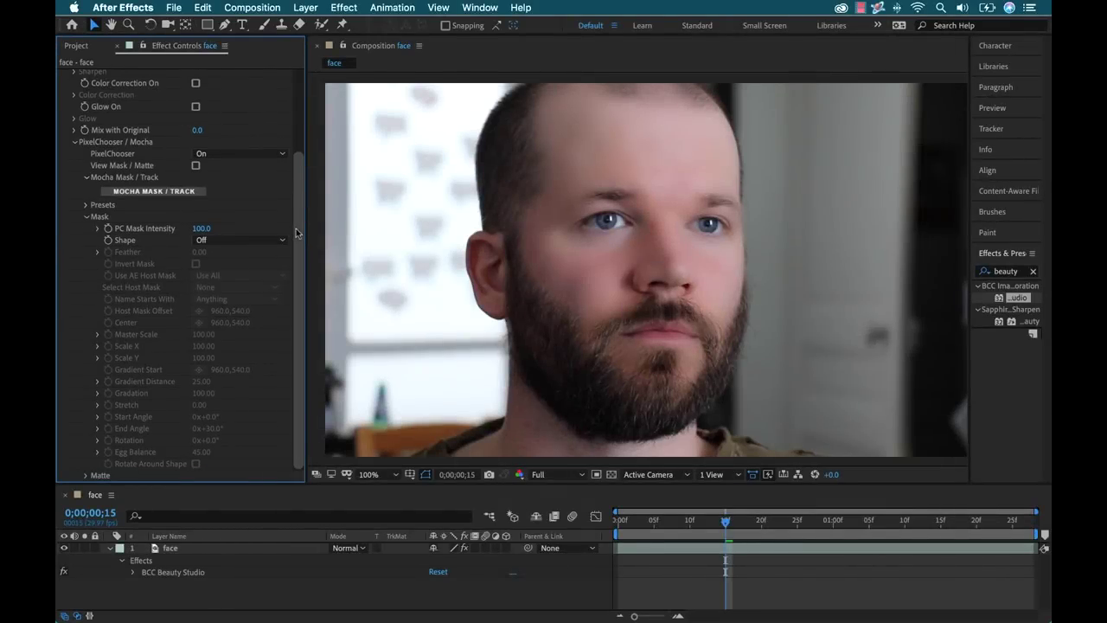
left_click(279, 241)
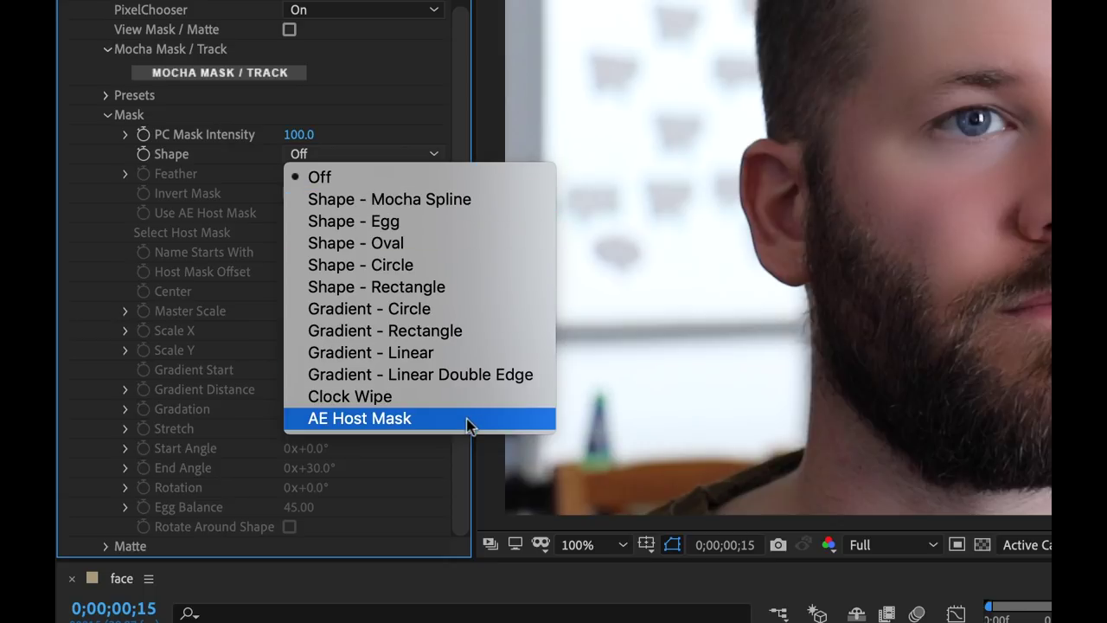
left_click(478, 201)
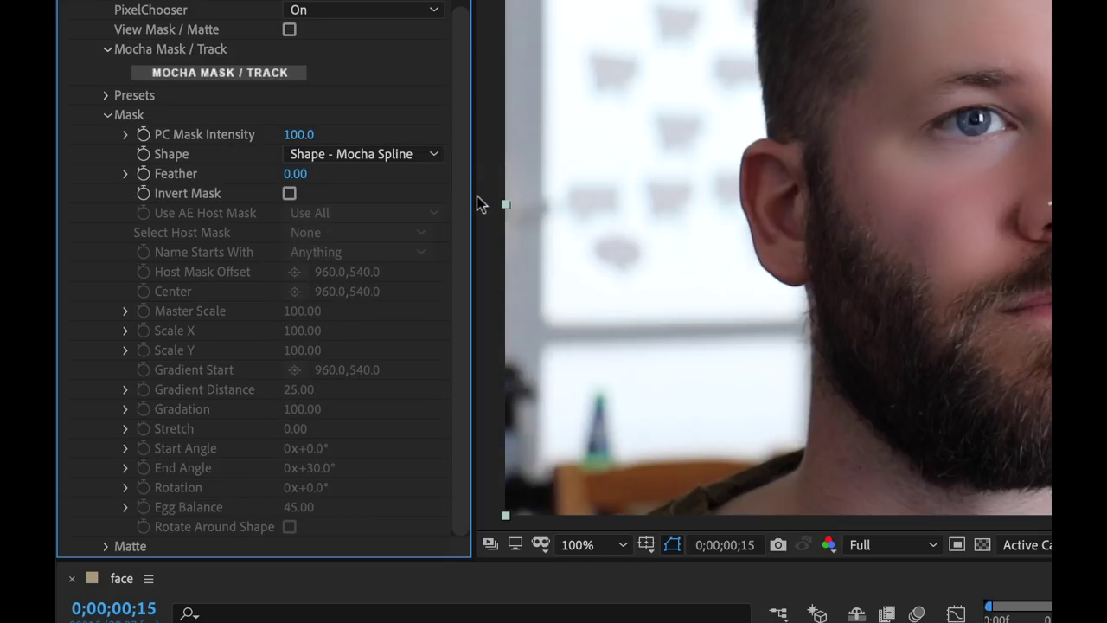
left_click(213, 73)
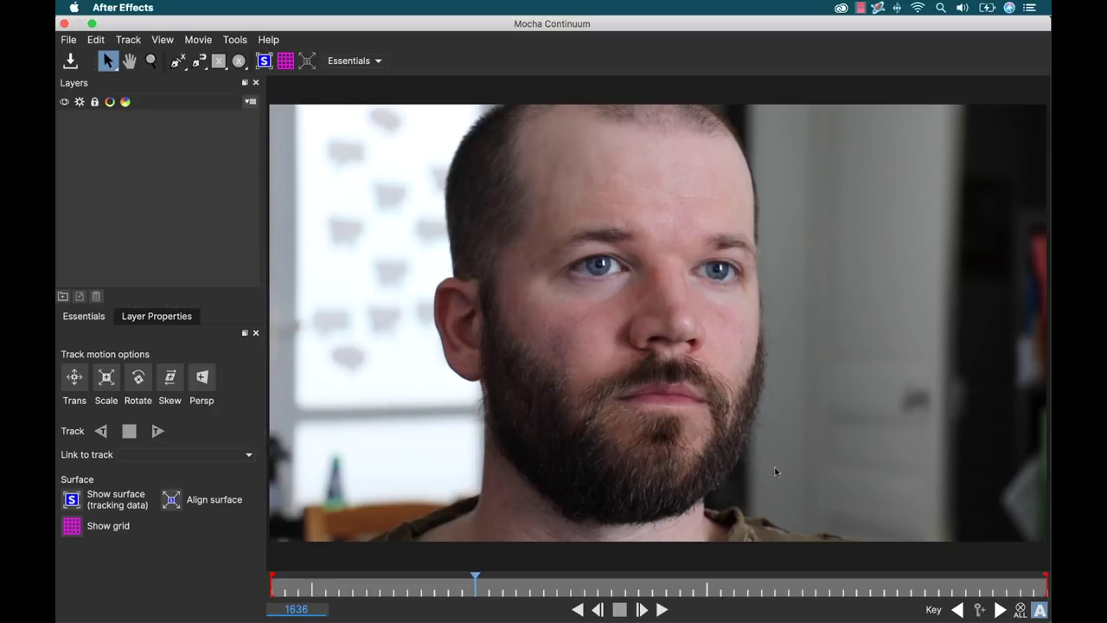
Draw a closed X-Spline outline around the face
left_click_drag(475, 585, 257, 592)
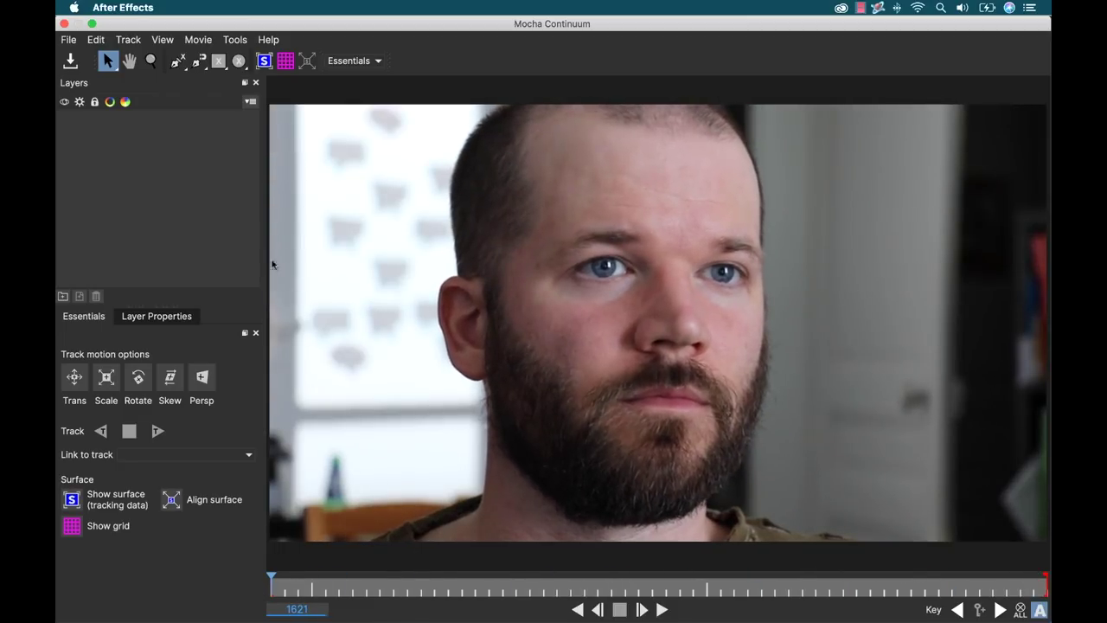
left_click(176, 62)
left_click(549, 135)
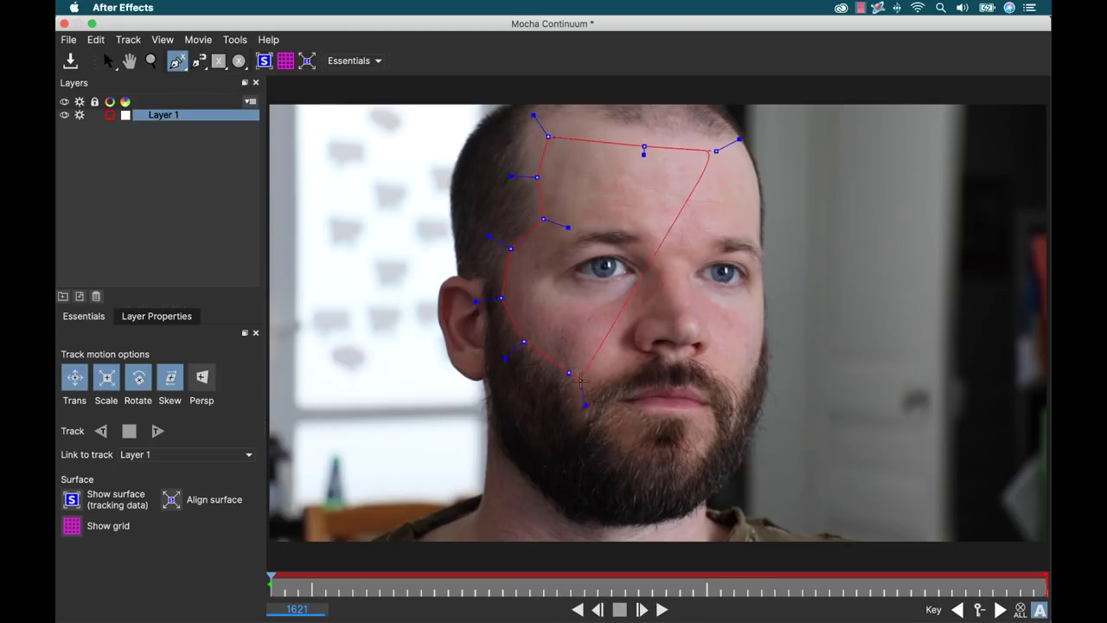
left_click(716, 151)
left_click(762, 233)
left_click(749, 378)
left_click(610, 378)
left_click(501, 298)
left_click(548, 135)
Track the face shape forward to the clip's end, reshaping it where the head turns
left_click(157, 431)
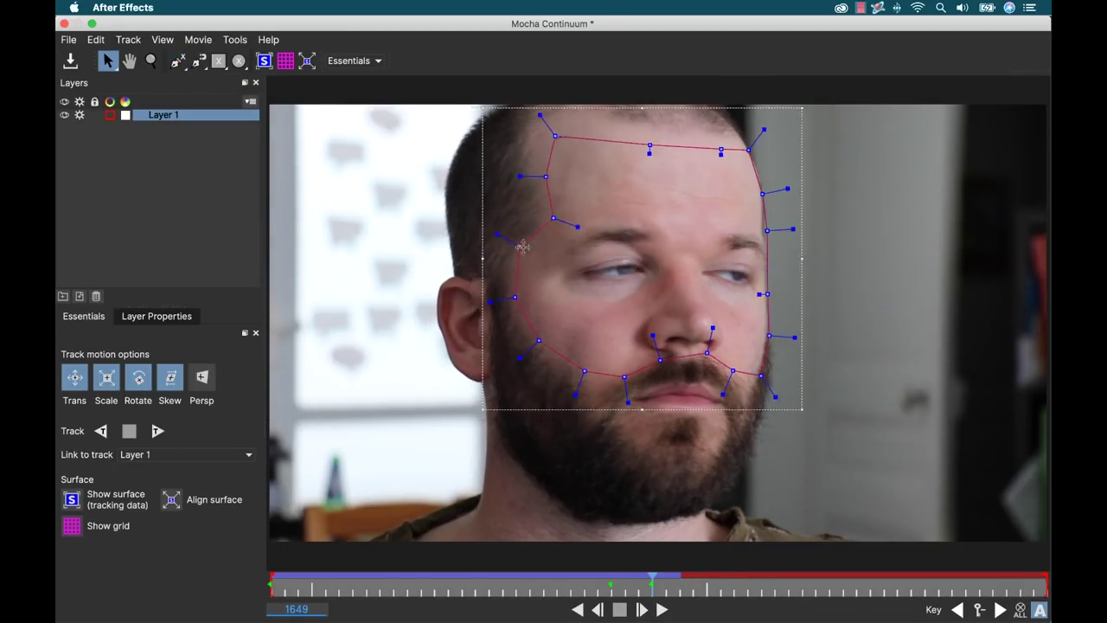
left_click_drag(531, 249, 528, 247)
key("t")
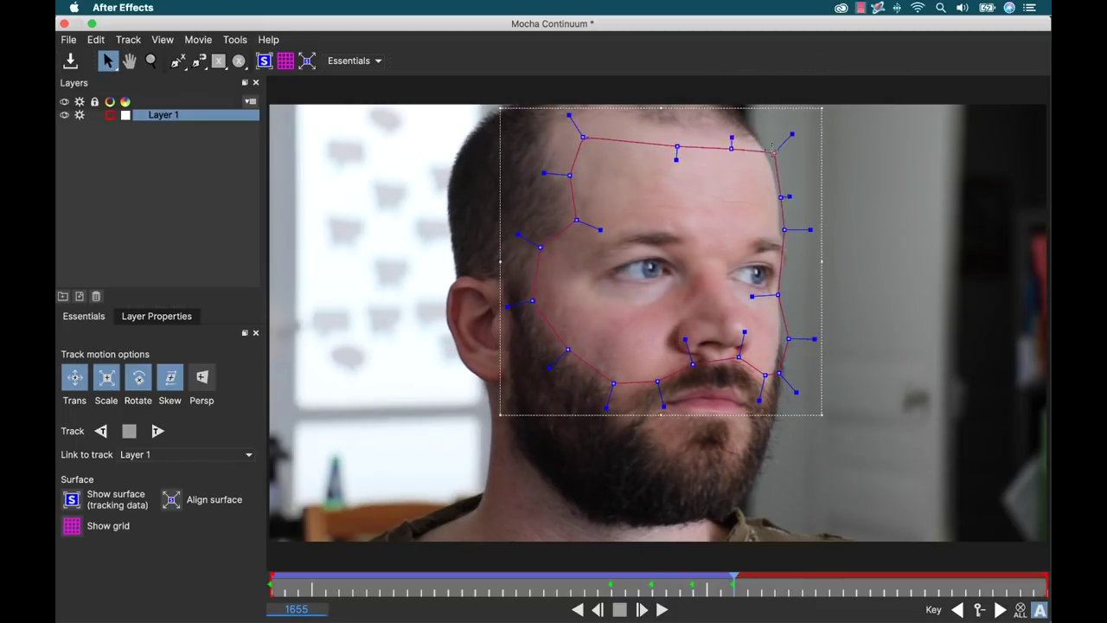
key("t")
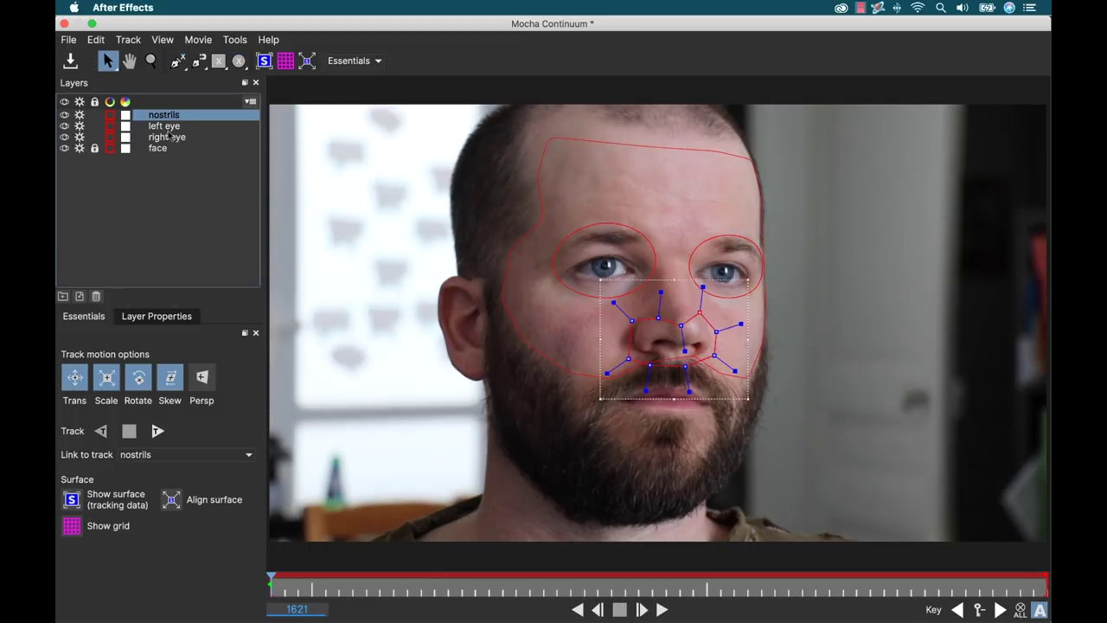
Set the nostrils, left eye and right eye layers to Subtract blend mode and save the Mocha project
left_click(157, 316)
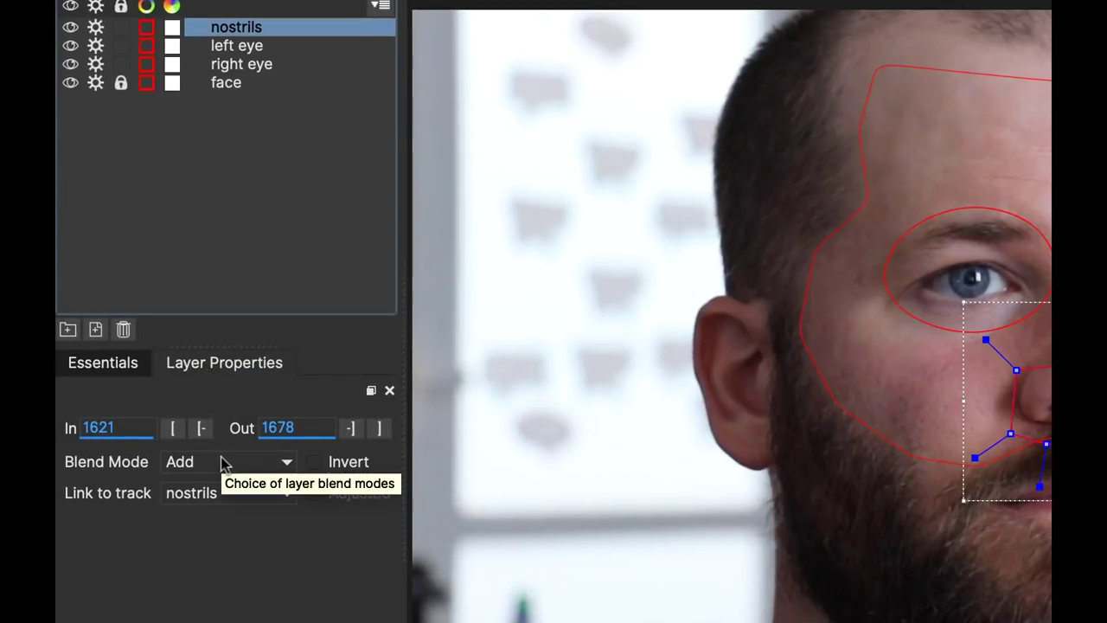
left_click(156, 377)
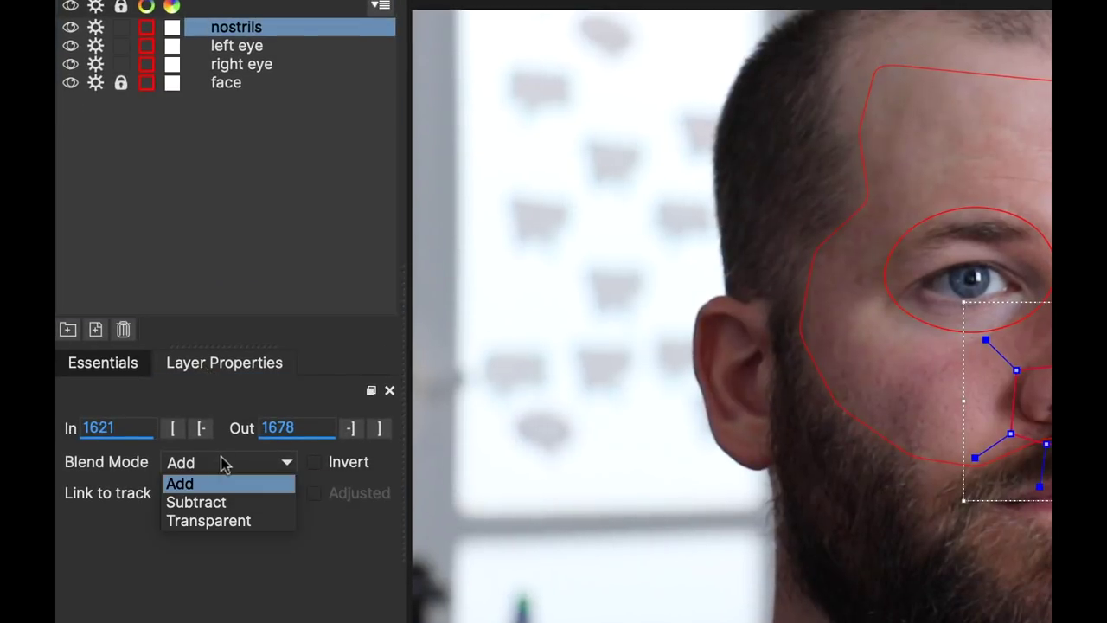
left_click(248, 505)
left_click(235, 48)
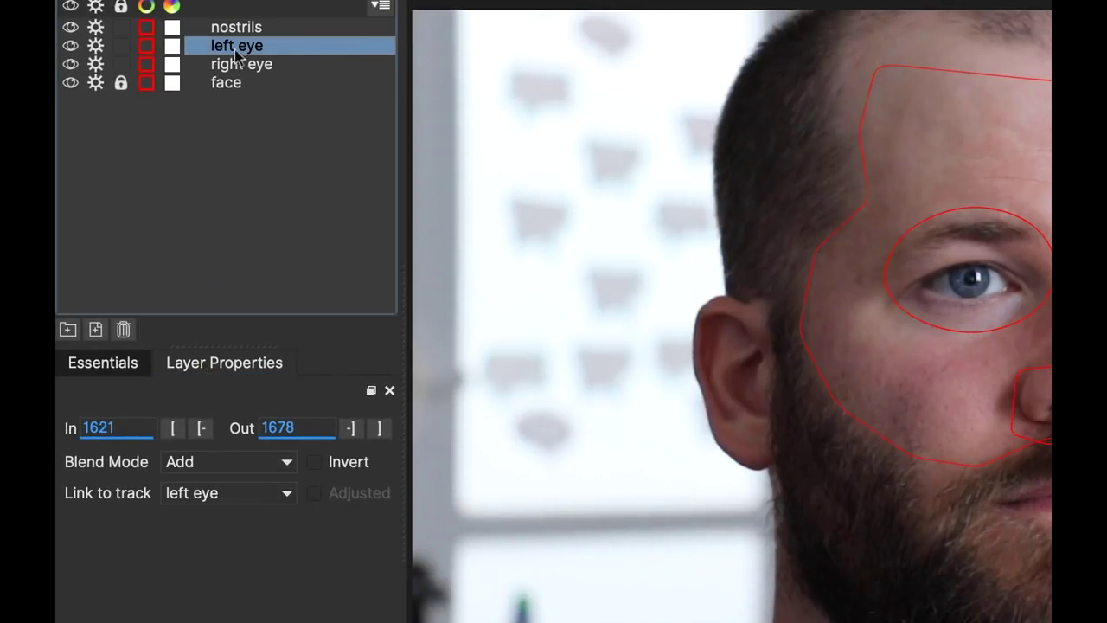
left_click(239, 461)
left_click(240, 502)
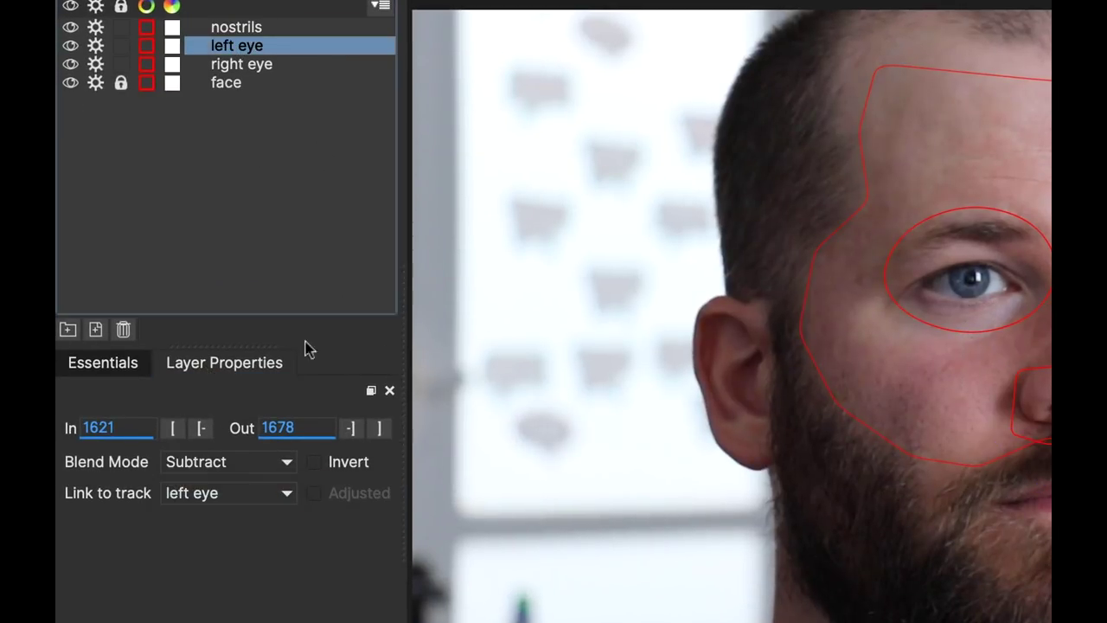
left_click(272, 69)
left_click(254, 464)
left_click(254, 502)
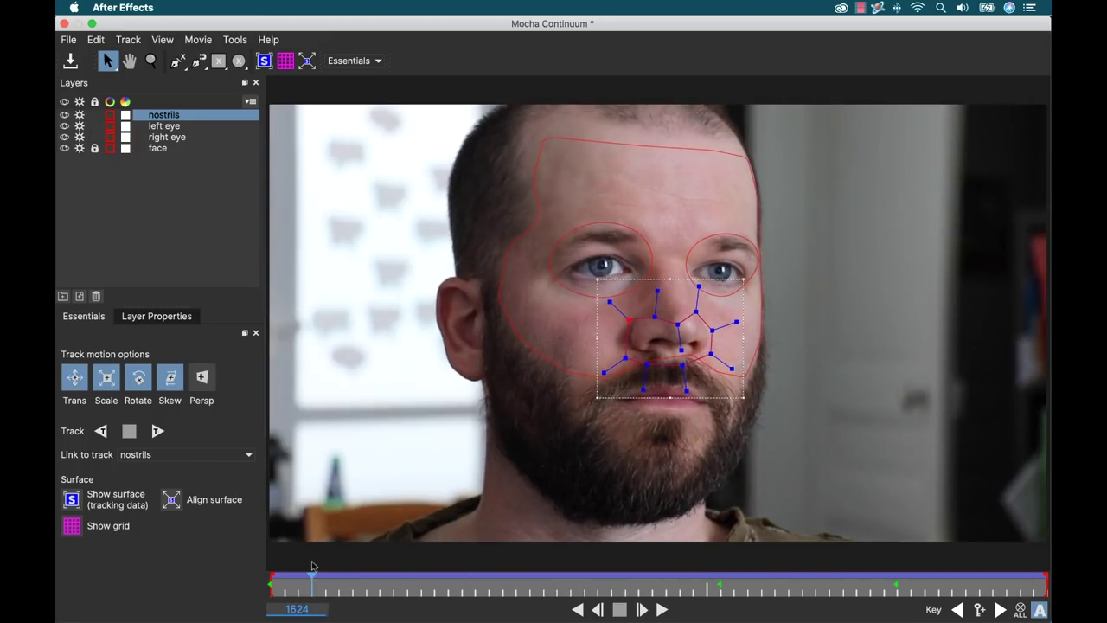
key("super+s")
Back in After Effects, set the Mocha mask Feather to 25 and check it in the matte view
left_click(64, 23)
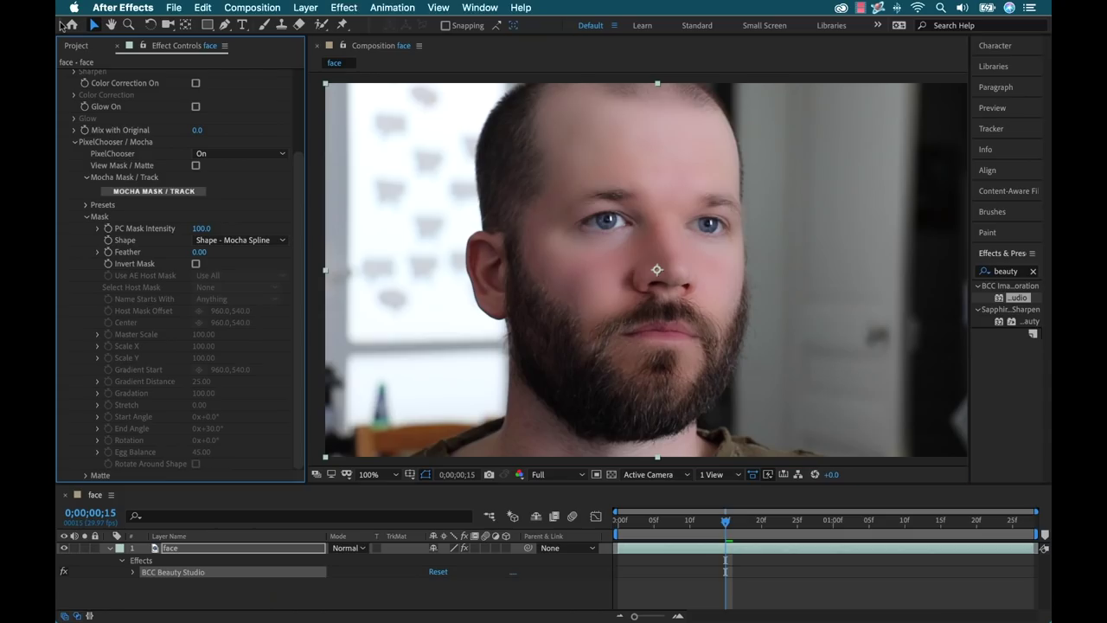
left_click(200, 252)
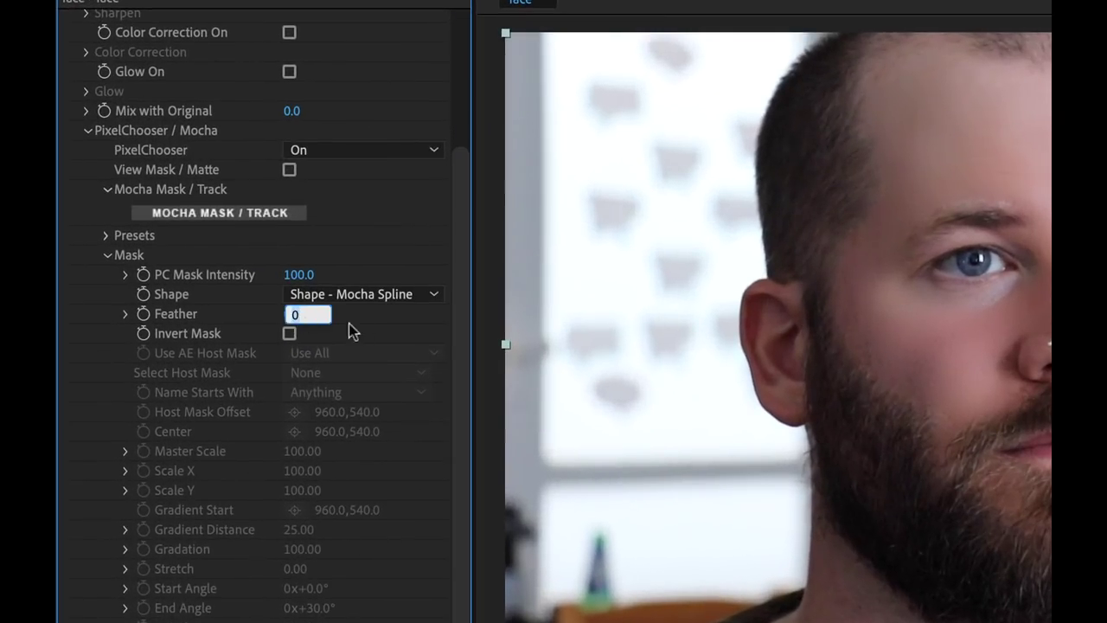
type("25")
key("Return")
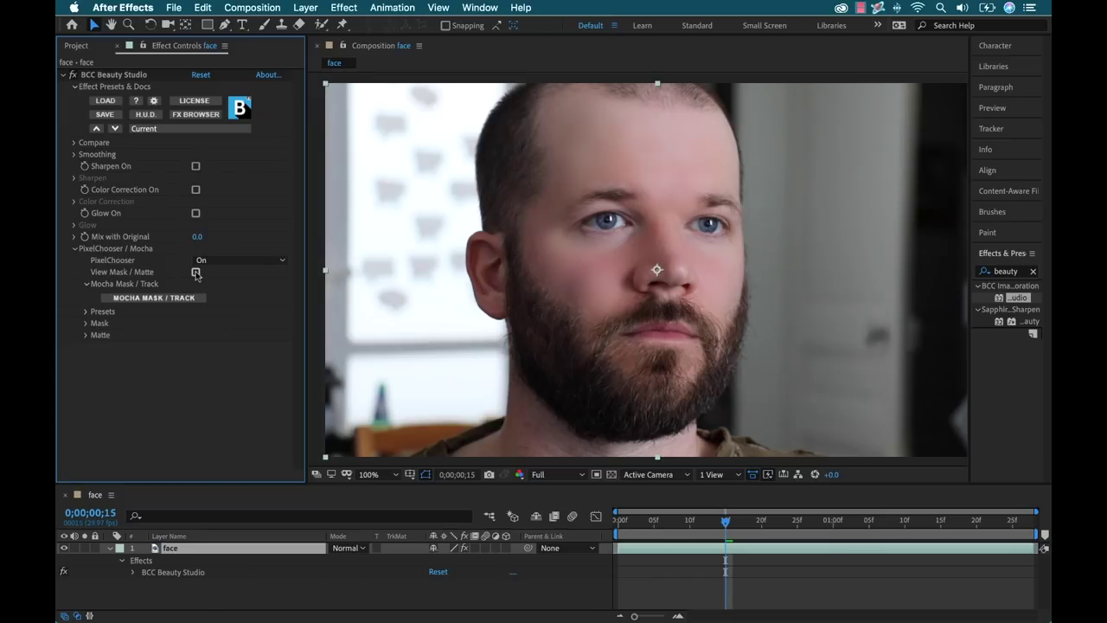
left_click(196, 272)
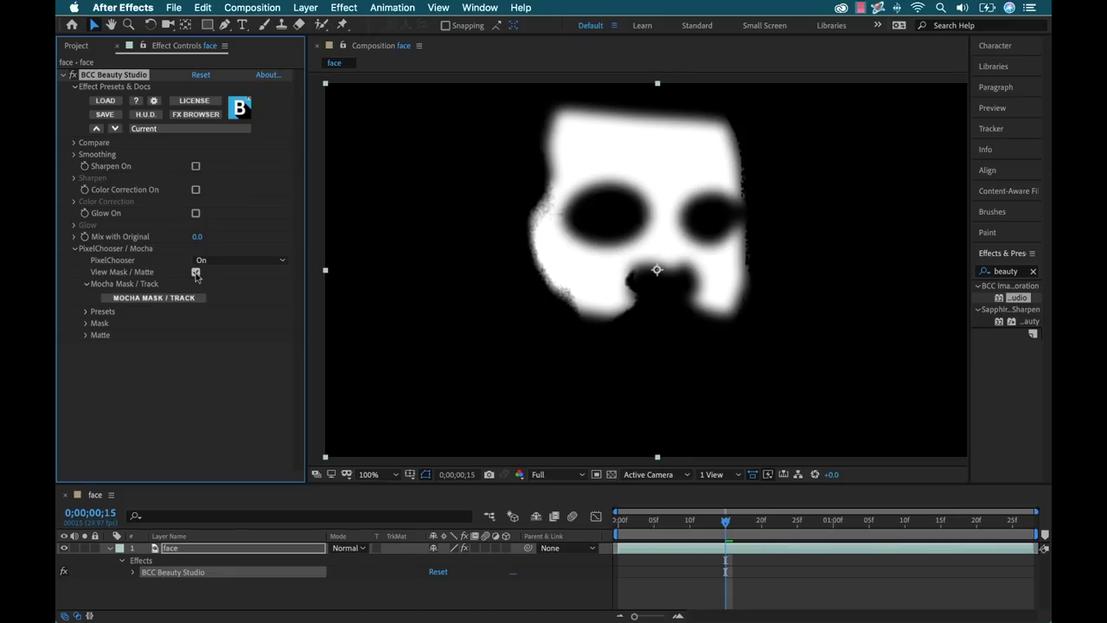
left_click(195, 272)
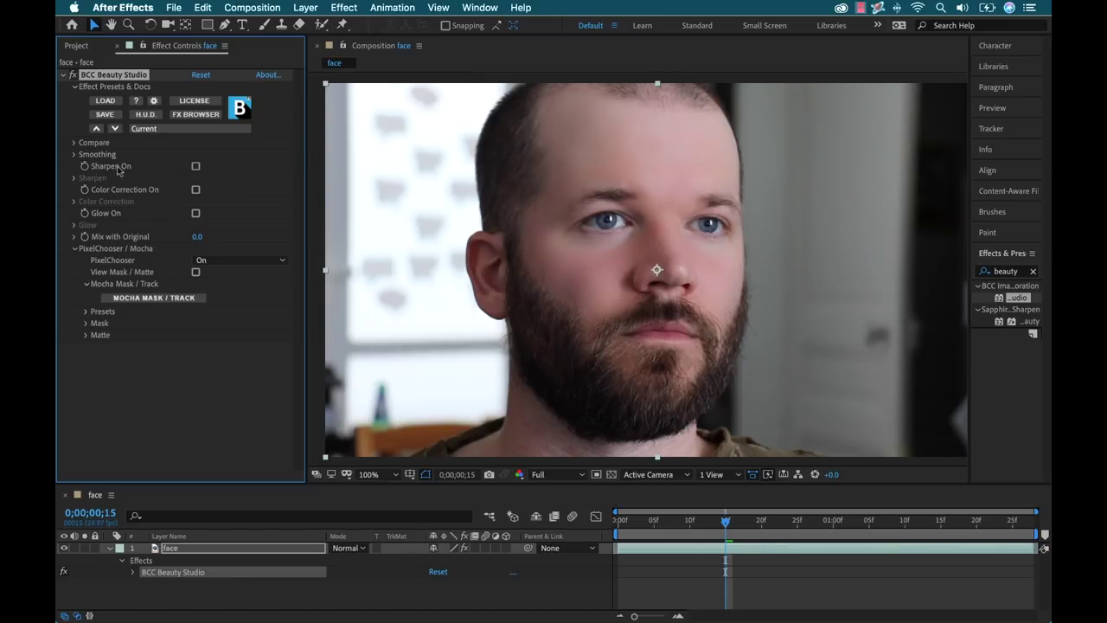
In the Smoothing group, set Smooth Smallest Details to 0 and Smooth Small Details to 50
left_click(74, 154)
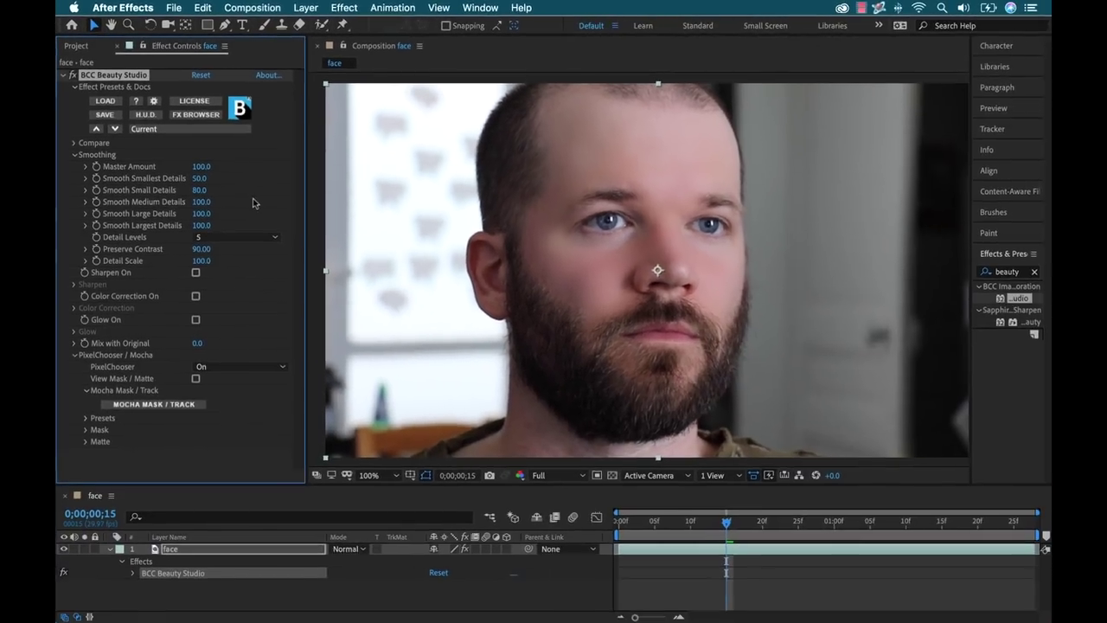
scroll(761, 259, "up", 4)
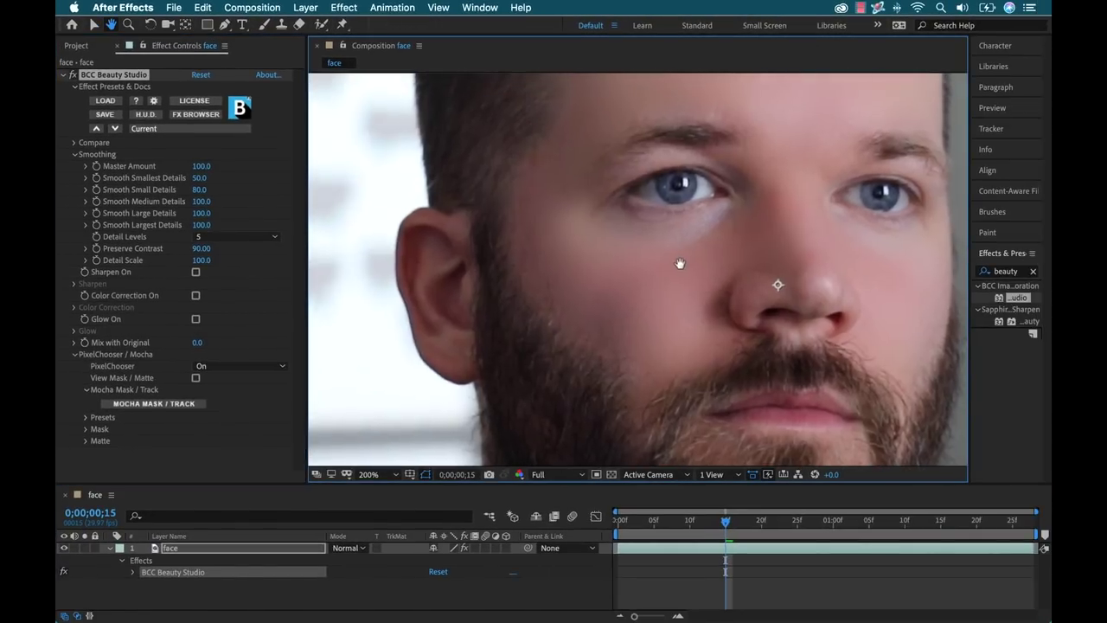
left_click_drag(679, 263, 613, 266)
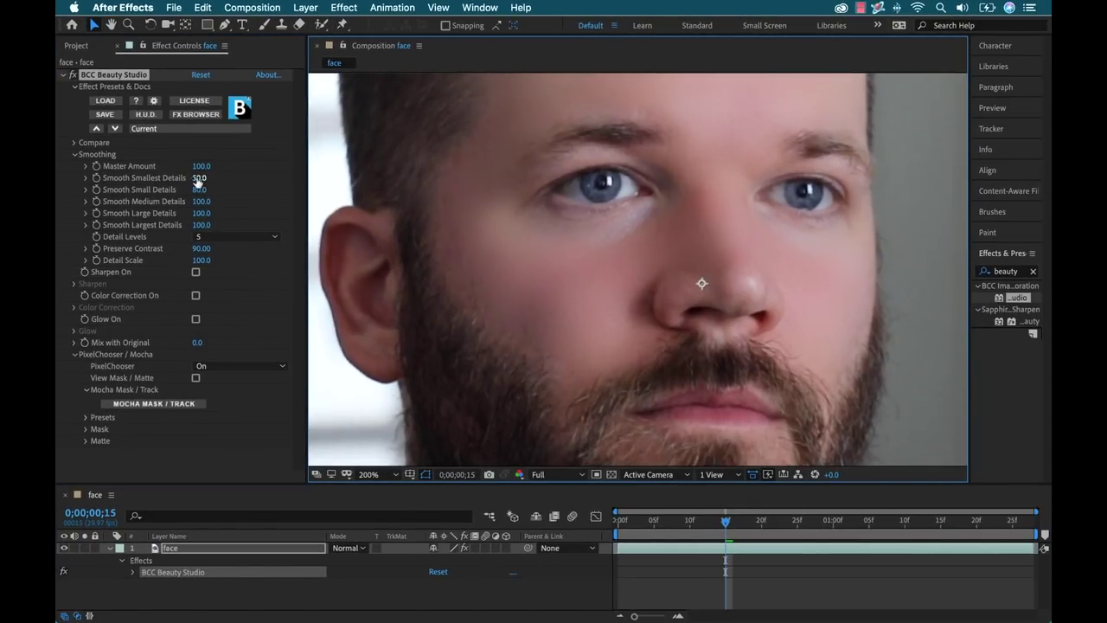
left_click_drag(199, 178, 163, 177)
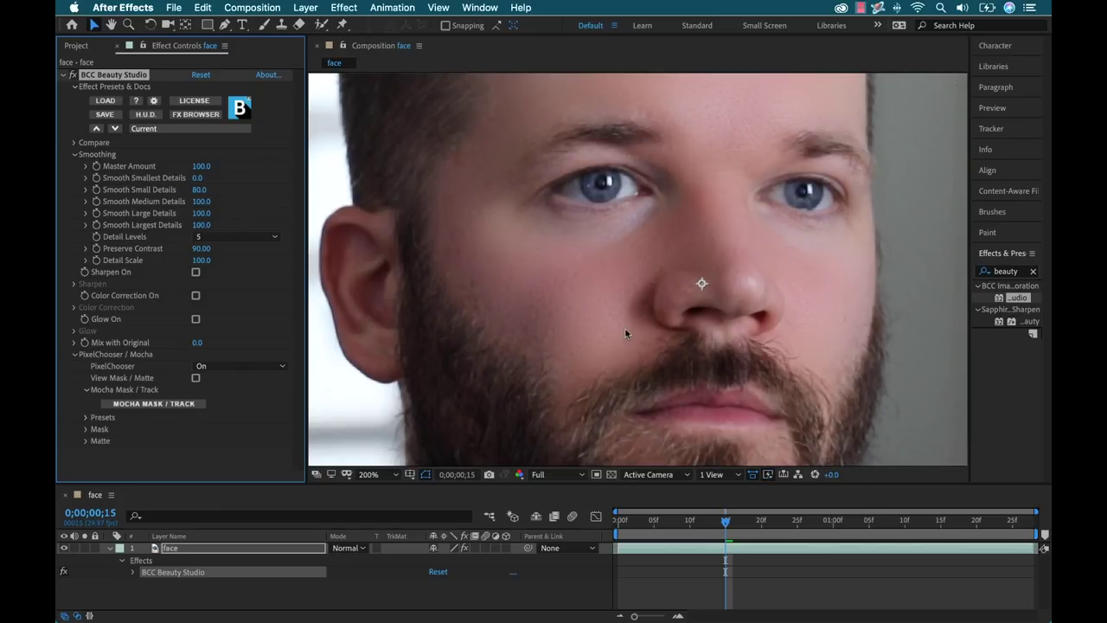
scroll(622, 327, "up", 3)
left_click(202, 189)
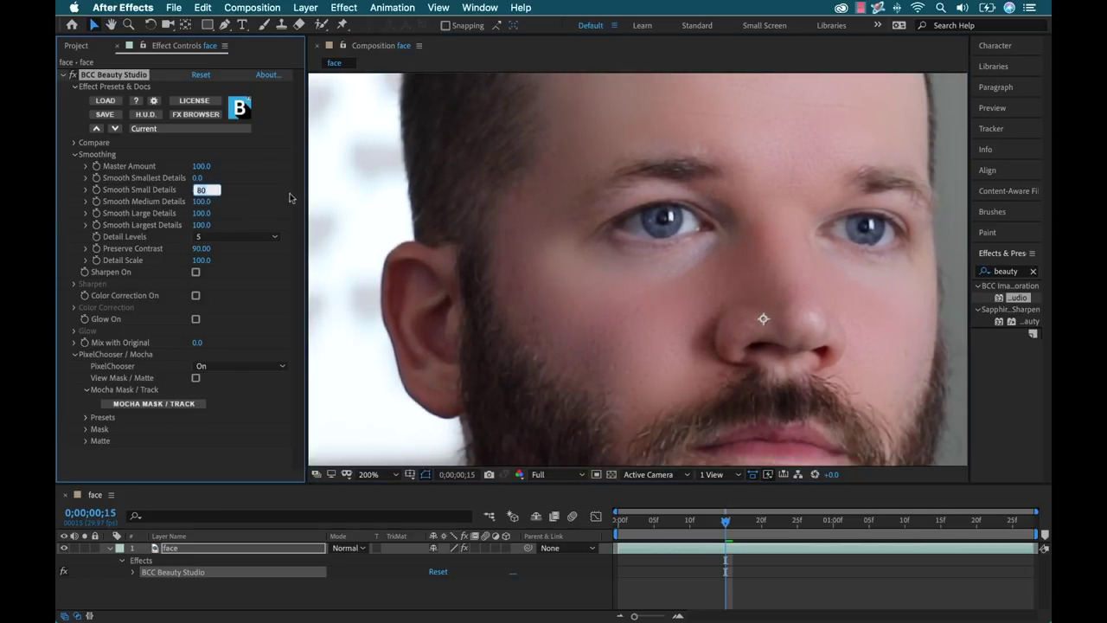
type("50")
key("Return")
scroll(661, 226, "down", 3)
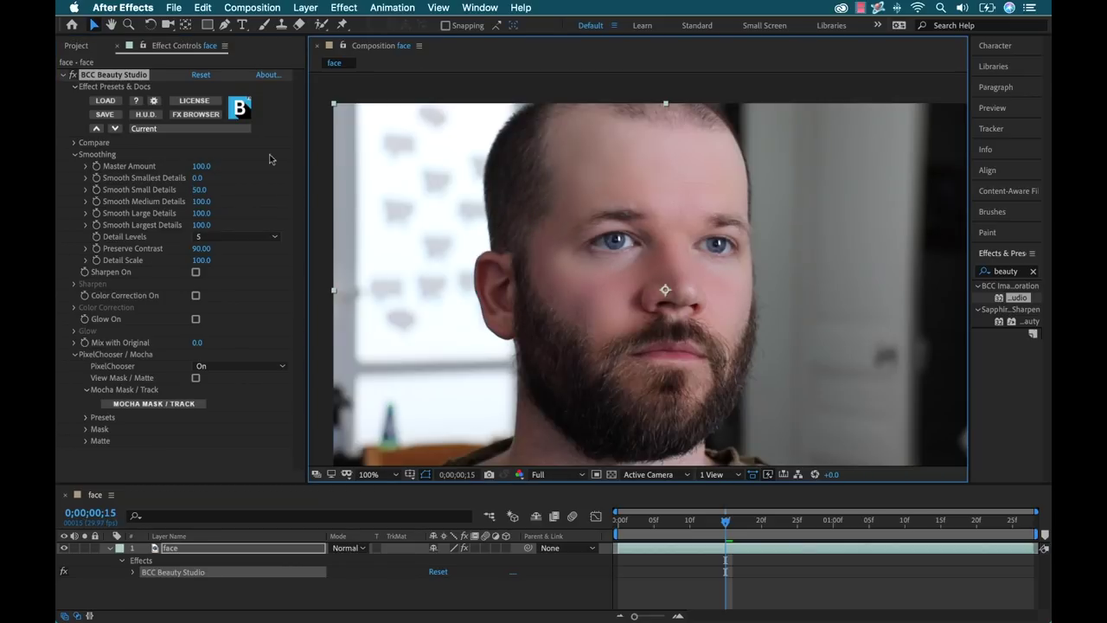
left_click(74, 141)
Switch Compare Mode to Side By Side and reduce Smooth Smallest Details to -29
left_click(239, 154)
left_click(220, 166)
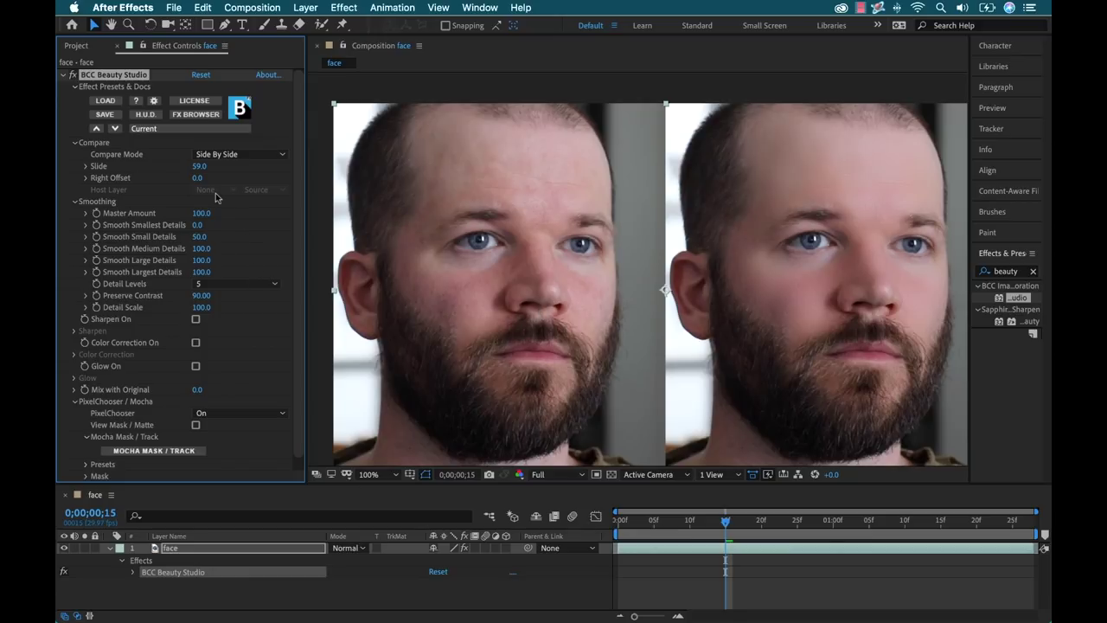
mouse_move(200, 225)
left_mouse_down()
mouse_move(180, 232)
mouse_move(189, 237)
left_mouse_up()
Inspect the skin near the ear at 200% zoom, then return to 100% with Compare Mode Off
key("period")
key("h")
left_click_drag(877, 228, 385, 350)
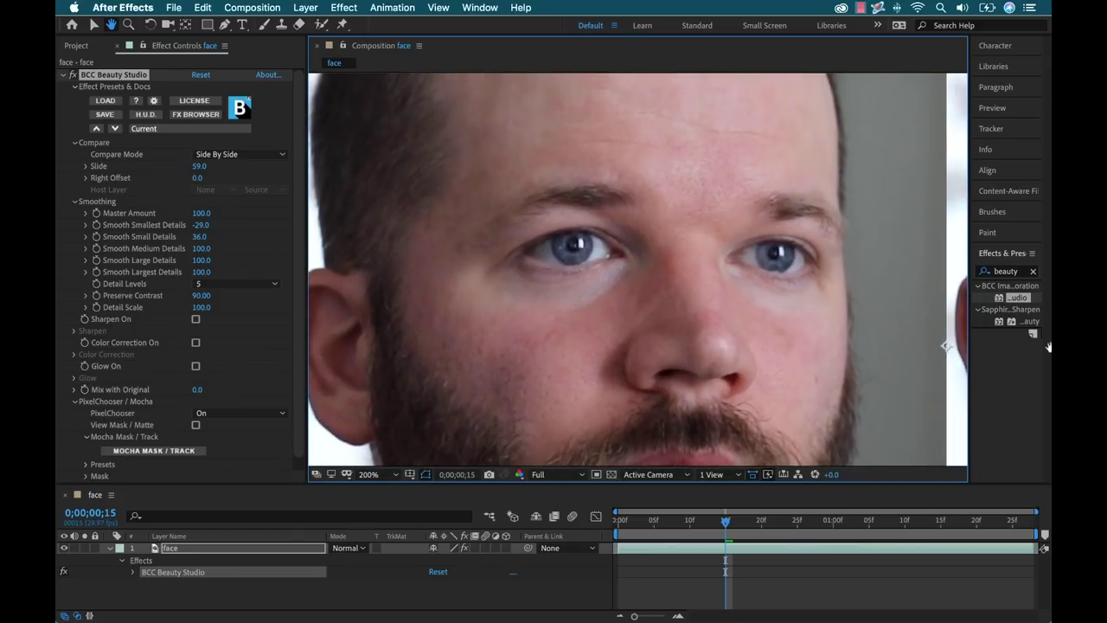
left_click_drag(511, 200, 511, 247)
key("/")
key("v")
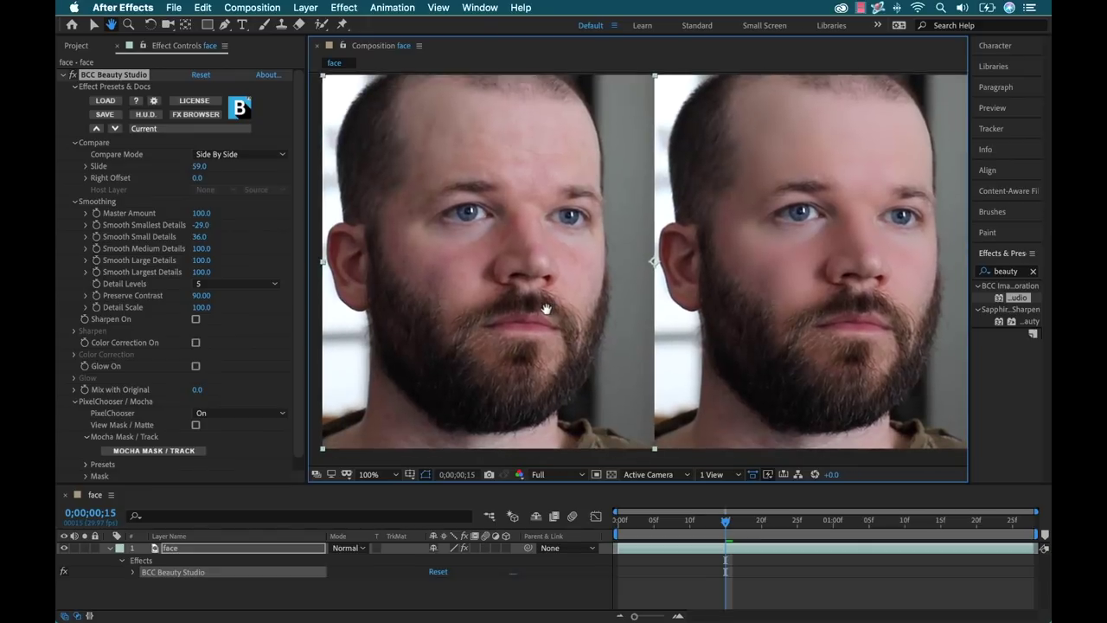
left_click(240, 154)
left_click(207, 156)
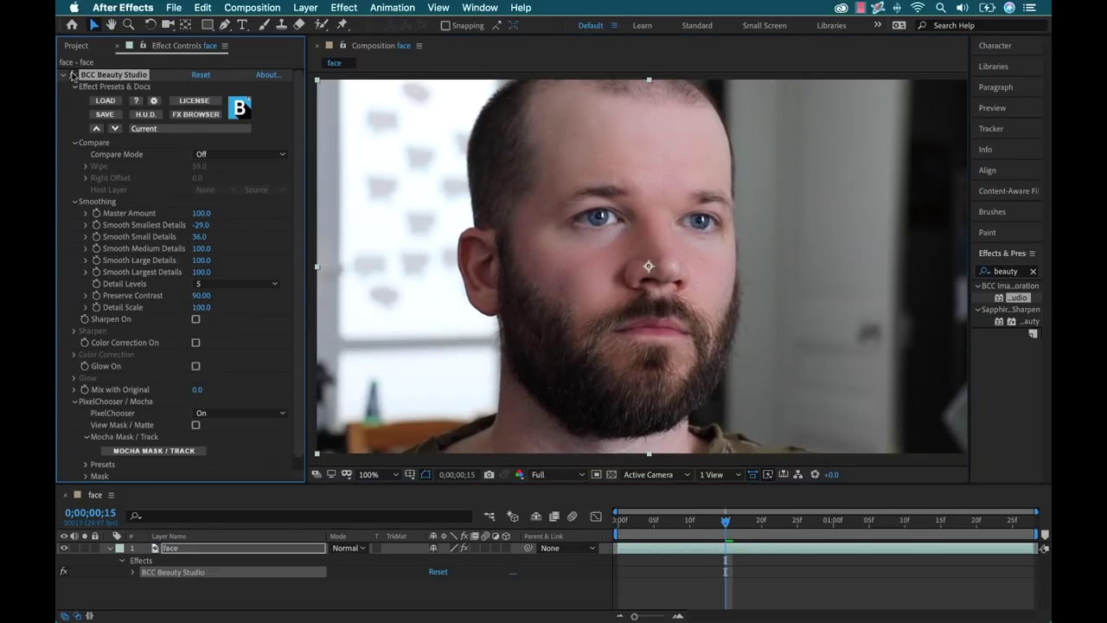
At a later frame, lower Master Amount to 79 and set Mix with Original to 15
left_click_drag(726, 522, 999, 521)
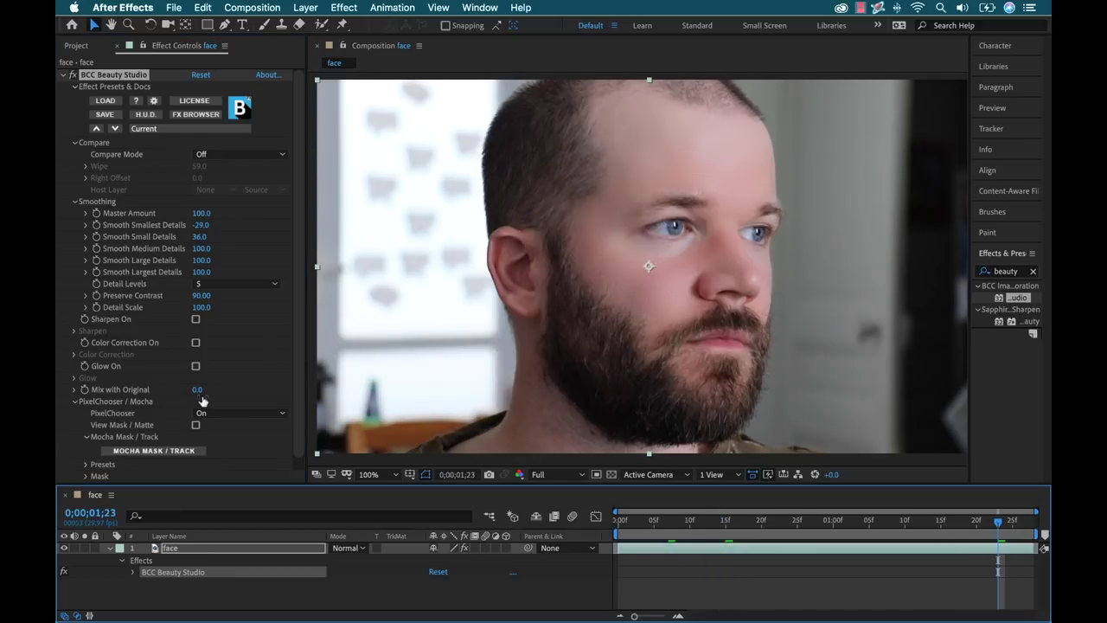
left_click_drag(202, 213, 192, 213)
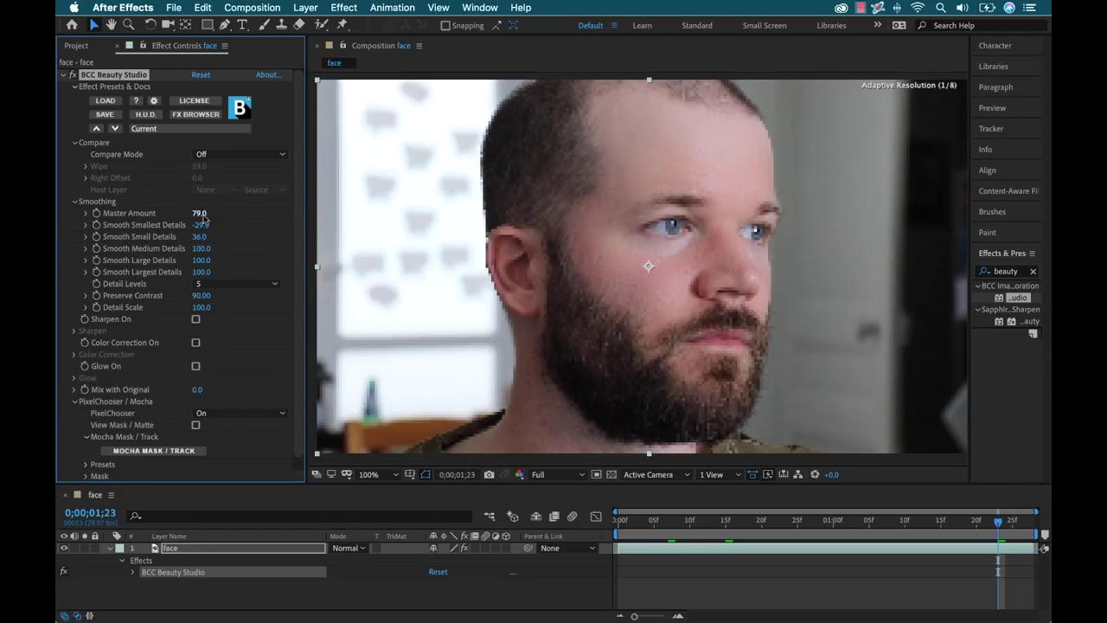
left_click(199, 389)
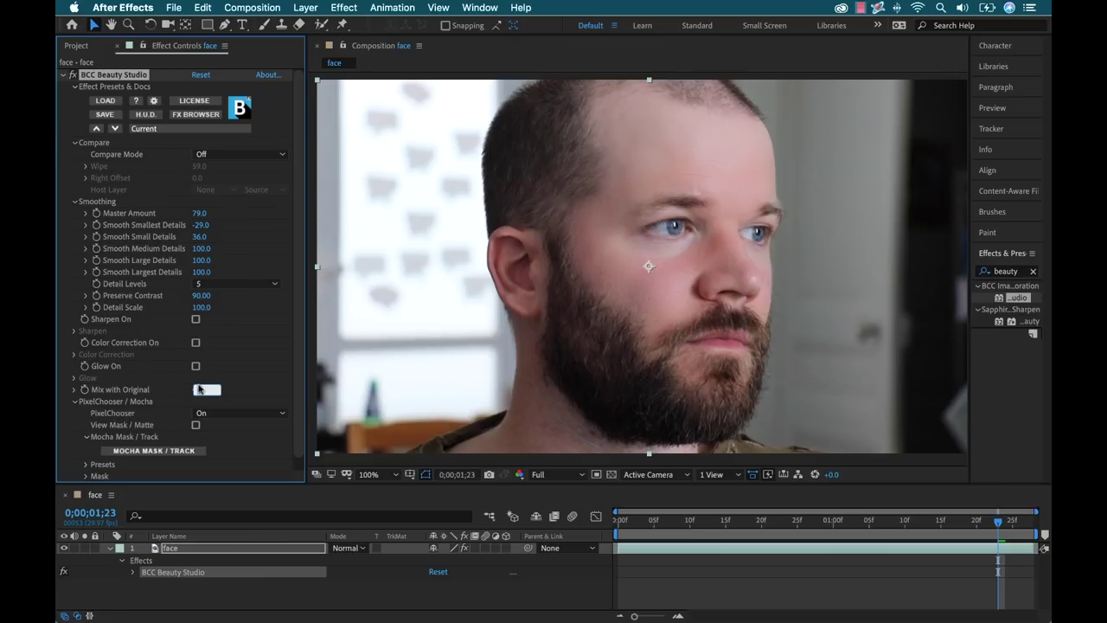
key("Return")
Toggle BCC Beauty Studio off and on to compare, then collapse Smoothing and Compare
left_click(73, 76)
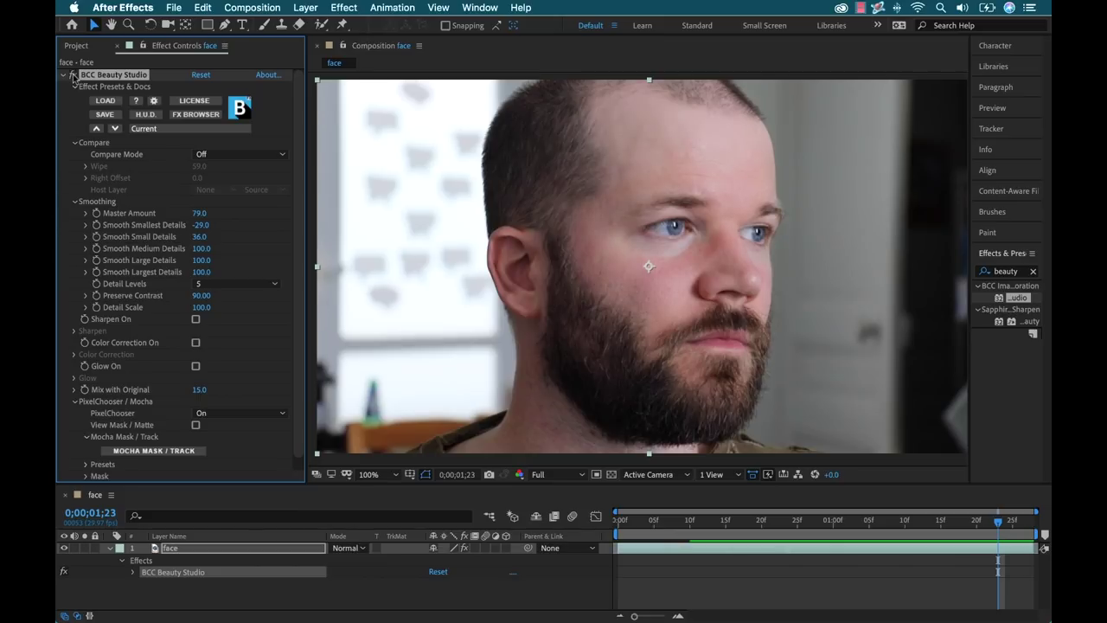
left_click(73, 76)
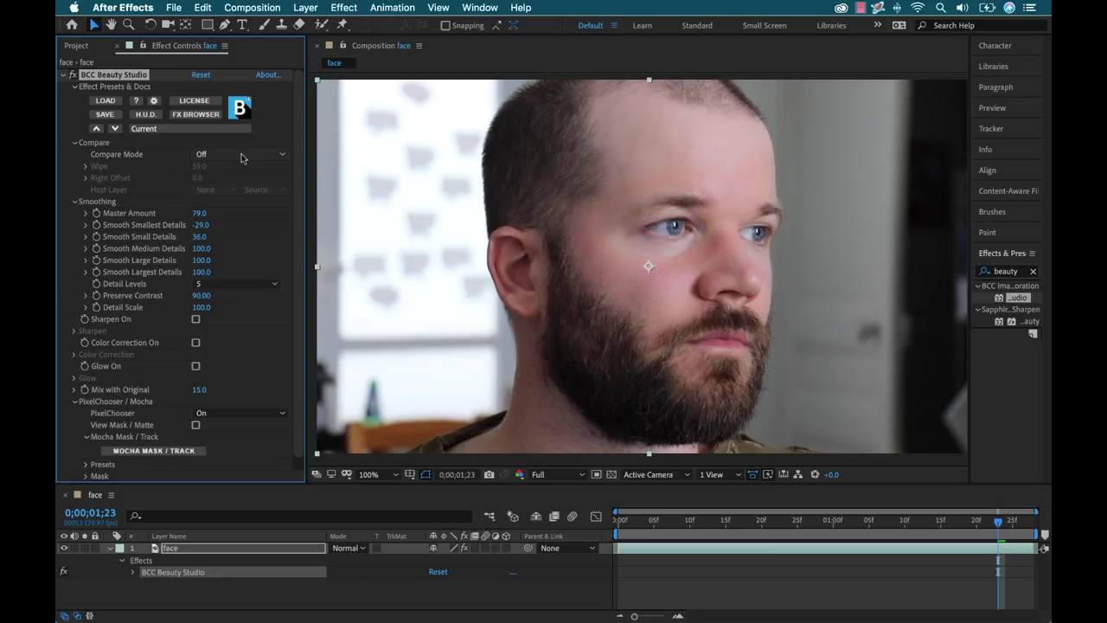
left_click(75, 200)
left_click(75, 142)
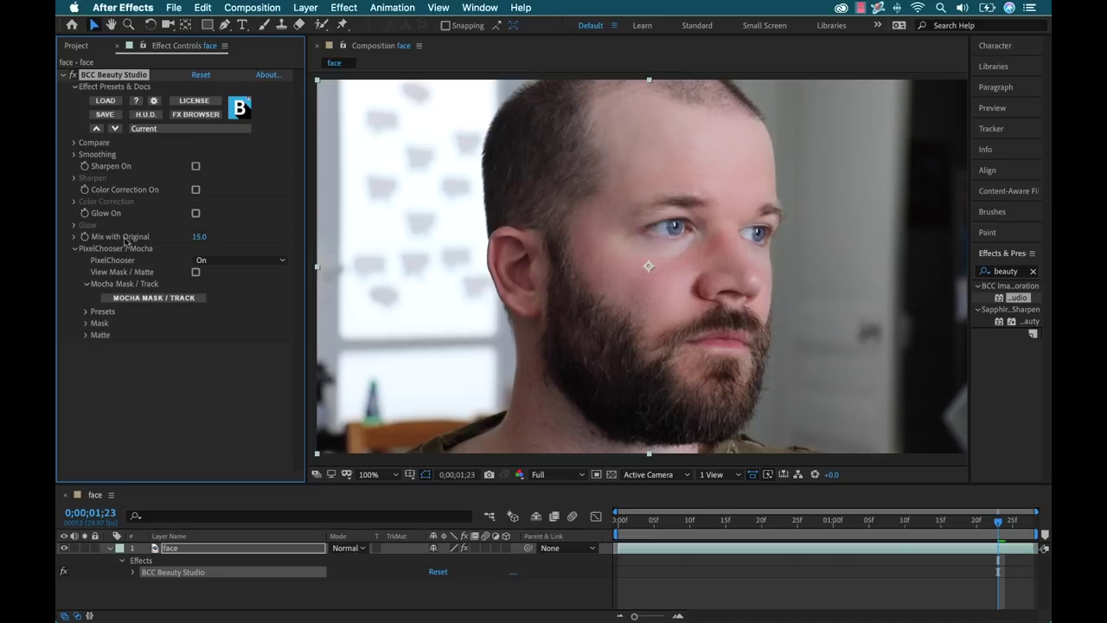
Set Compare Mode to Side By Side and shift the Slide split to frame the face
left_click(75, 142)
left_click(216, 154)
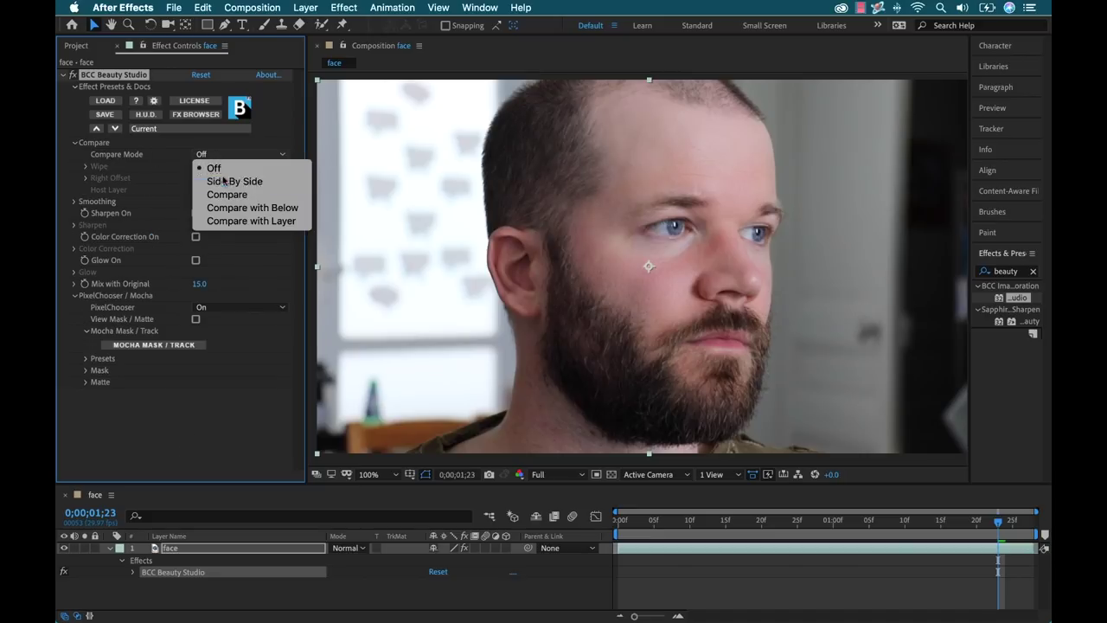
left_click(223, 178)
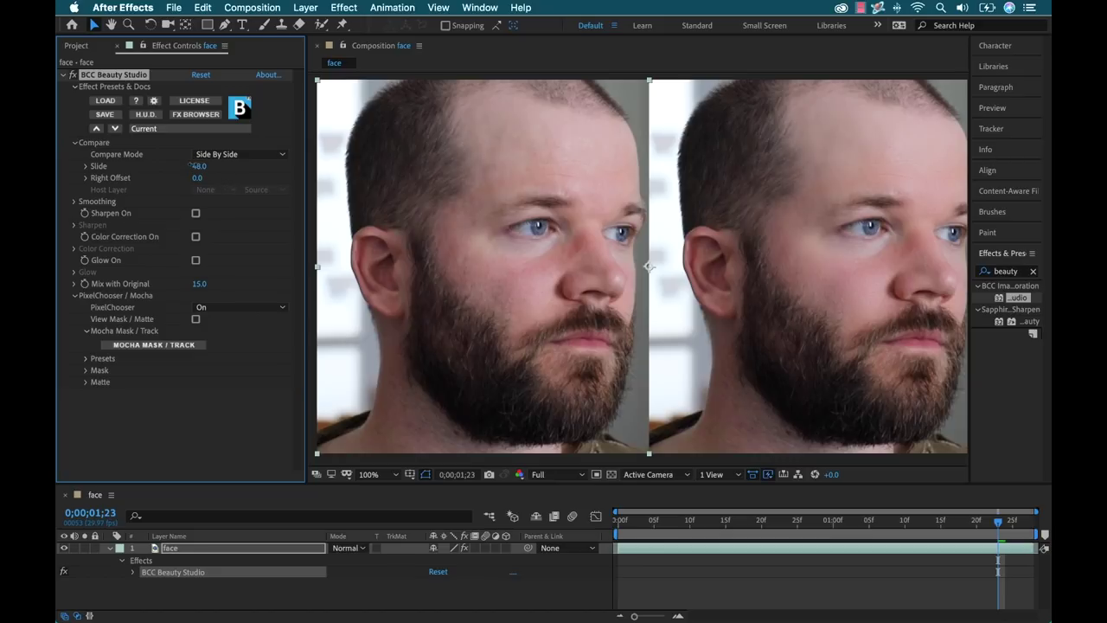
left_click_drag(192, 165, 194, 171)
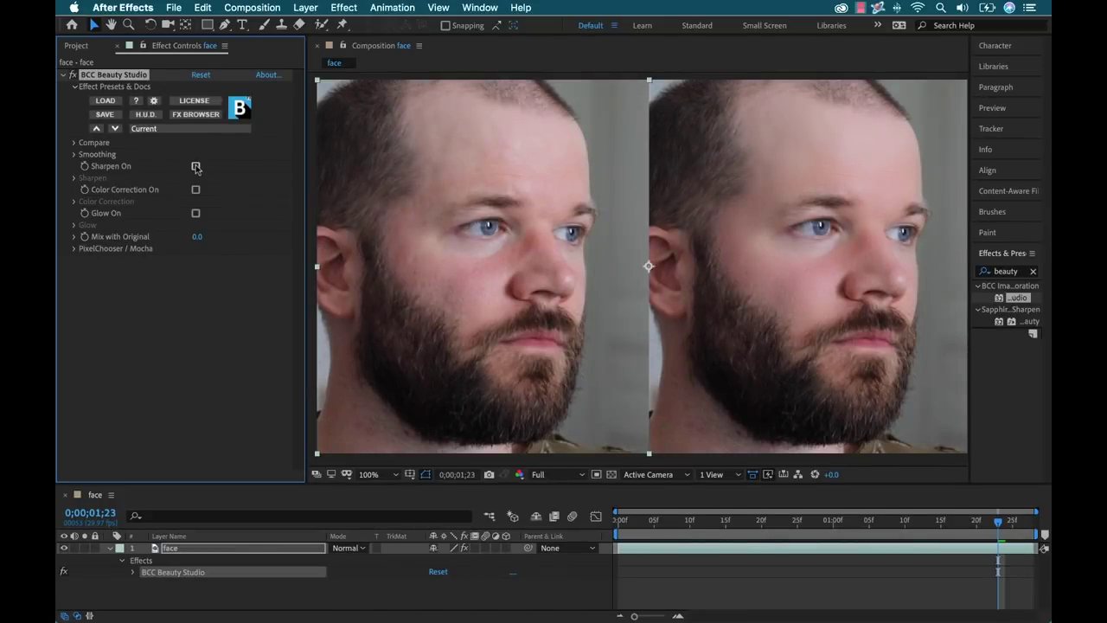
Switch Sharpen on, expand its settings and try the Use Mask option
left_click(196, 166)
left_click(74, 177)
left_click(196, 190)
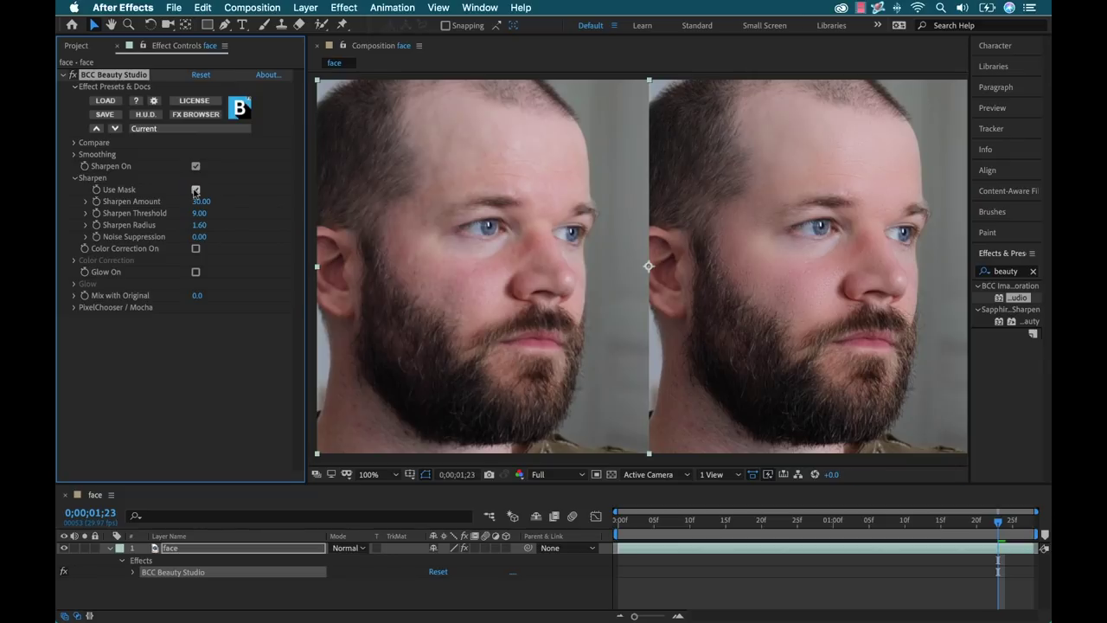
key("super+z")
Turn on Color Correction in BCC Beauty Studio and set Saturation to -5
left_click(74, 178)
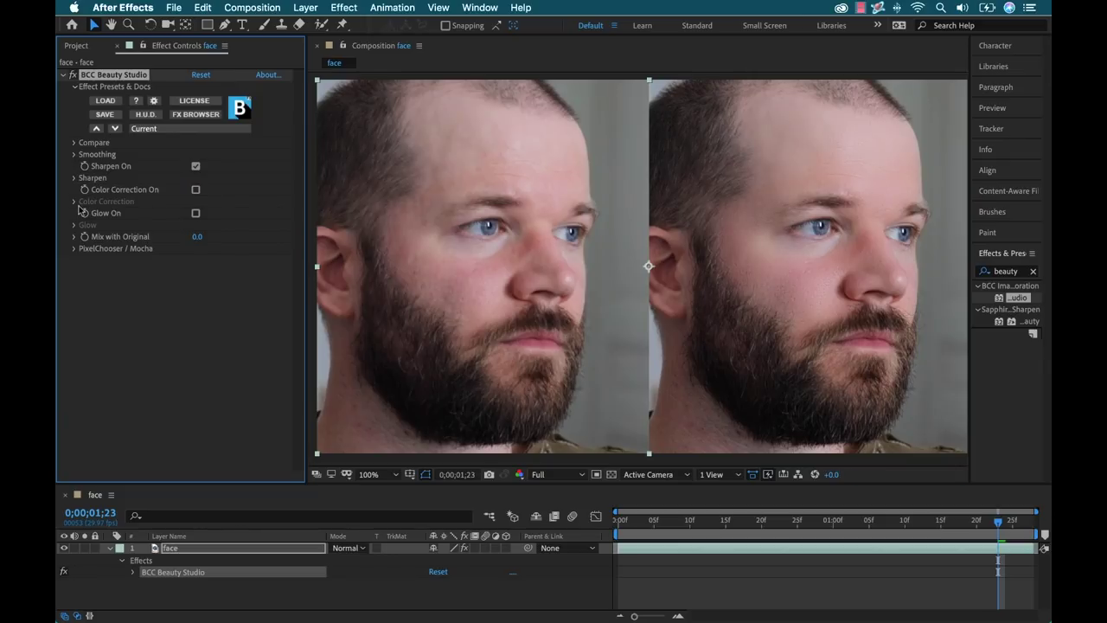
left_click(196, 190)
left_click(74, 202)
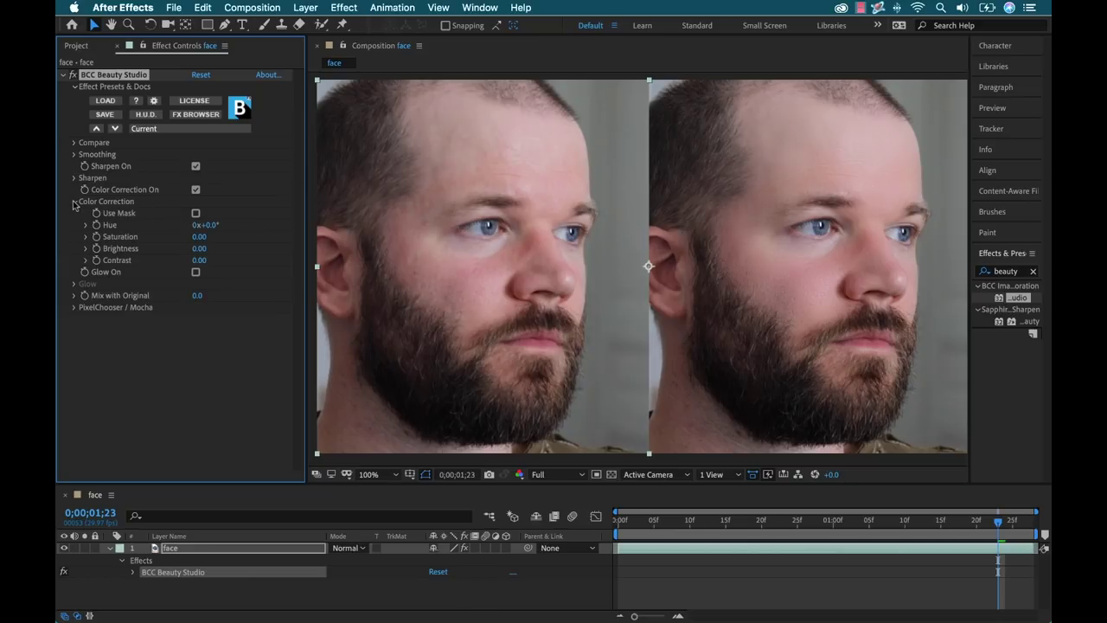
left_click(199, 236)
type("-5")
key("Return")
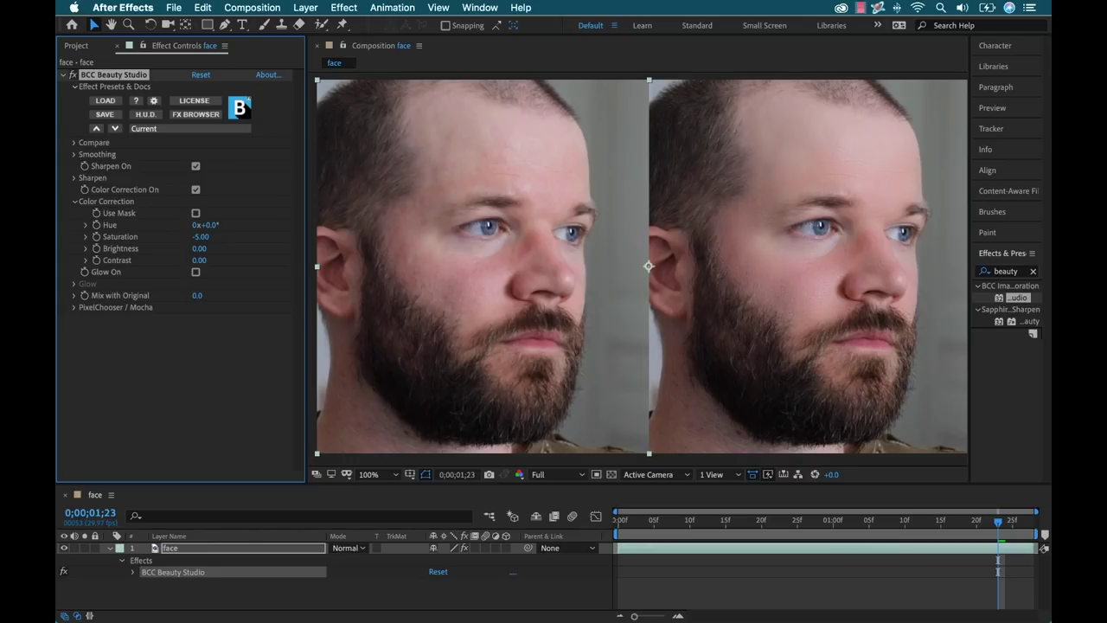